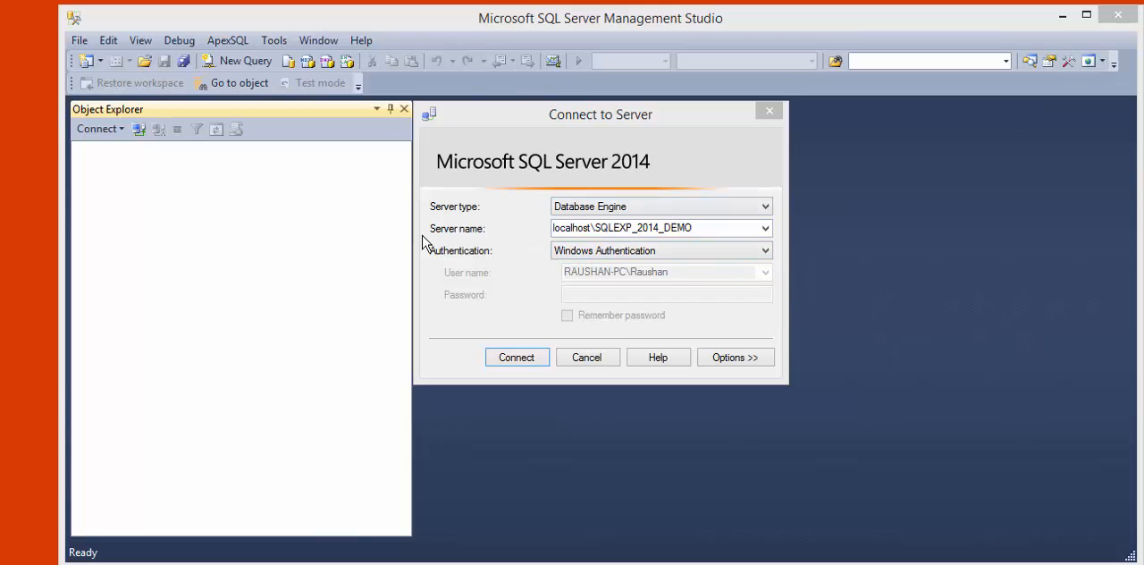
# - Connect to the Database Engine server localhost\SQLEXP_2014_DEMO using Windows Authentication
pyautogui.click(707, 227)
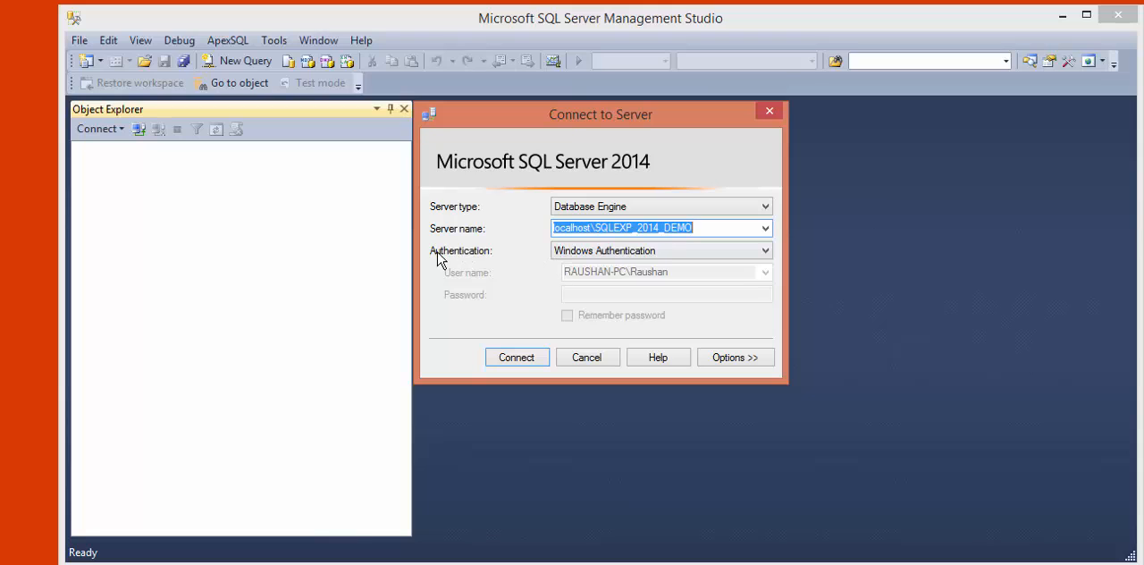
pyautogui.click(614, 254)
pyautogui.click(614, 253)
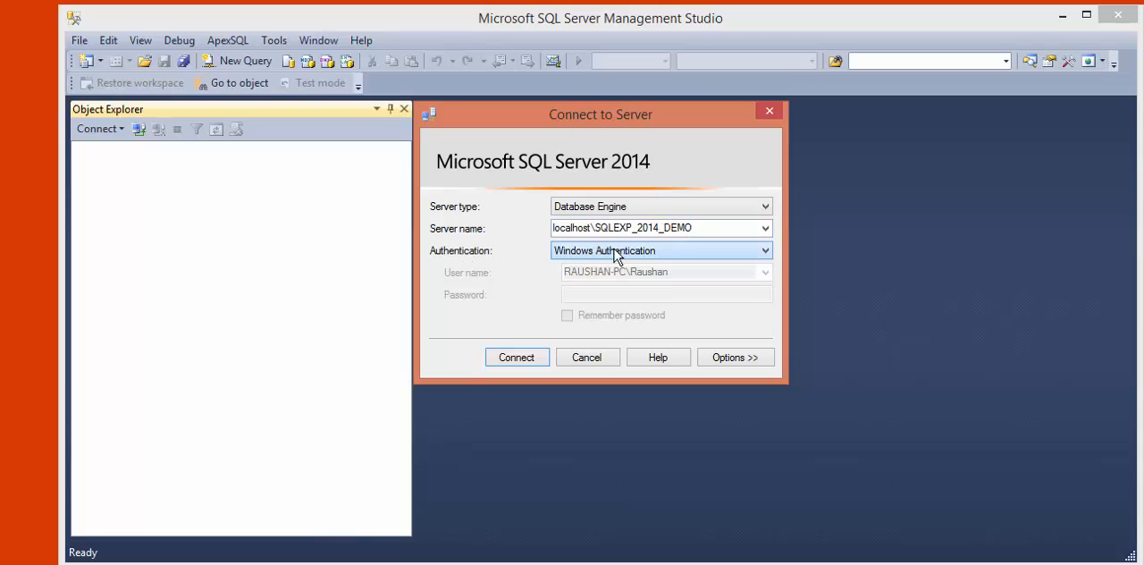
pyautogui.click(523, 360)
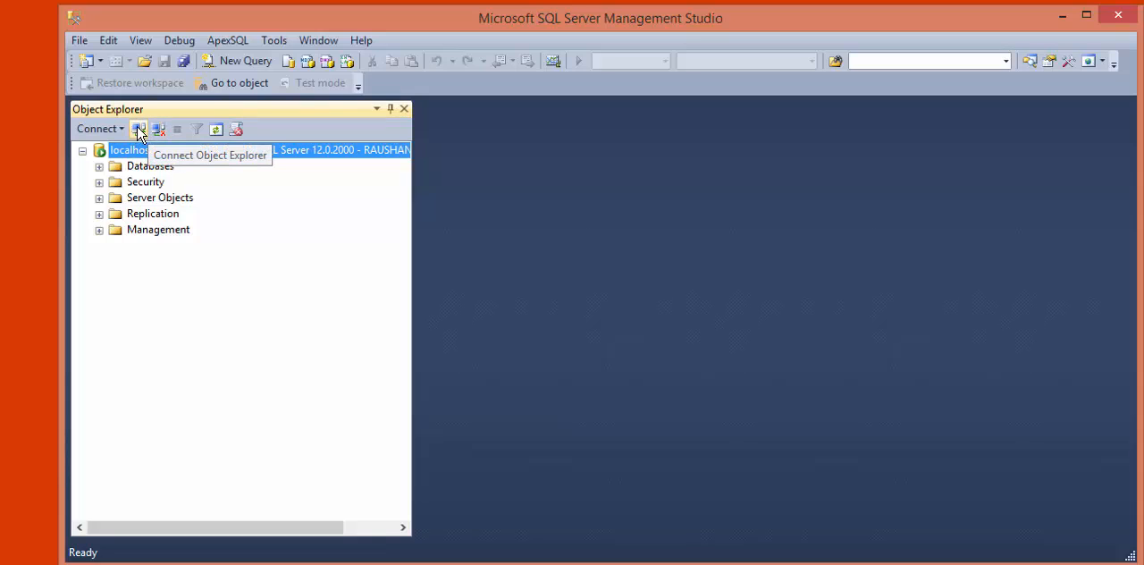
pyautogui.click(139, 132)
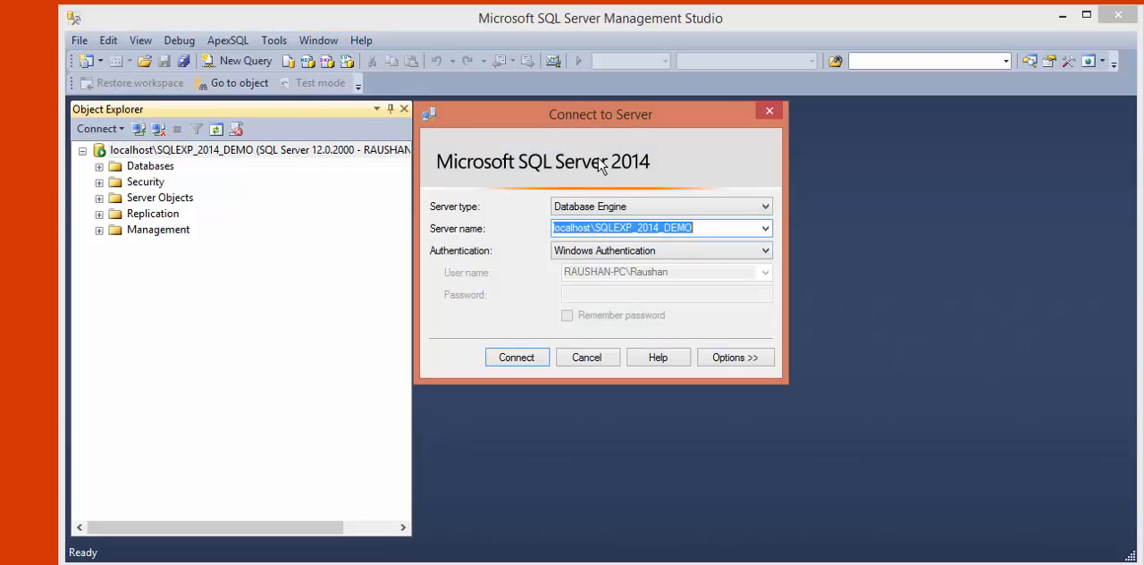
pyautogui.click(733, 230)
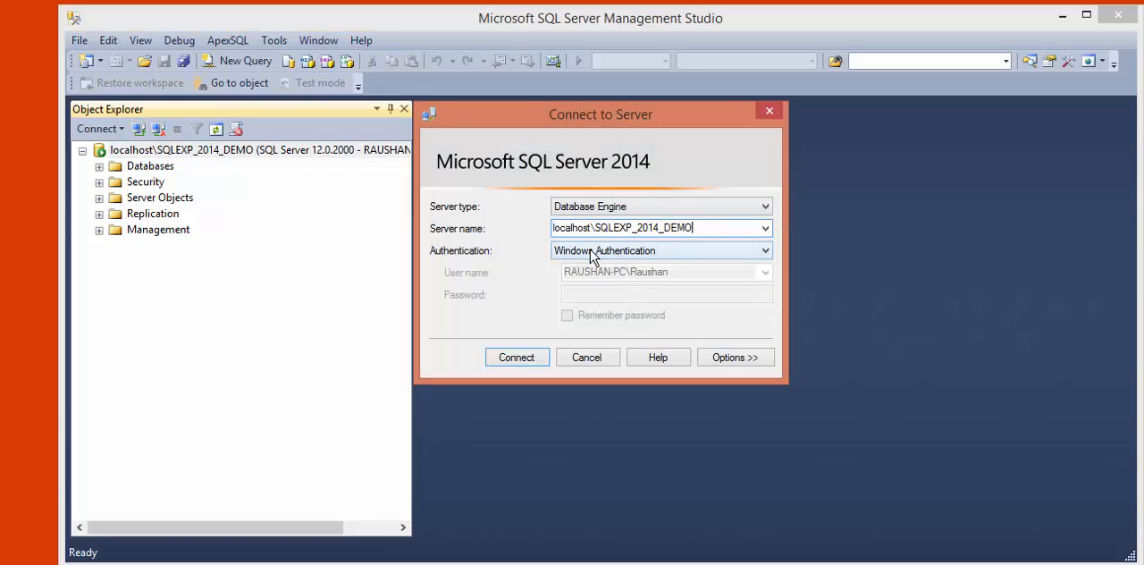
pyautogui.click(592, 252)
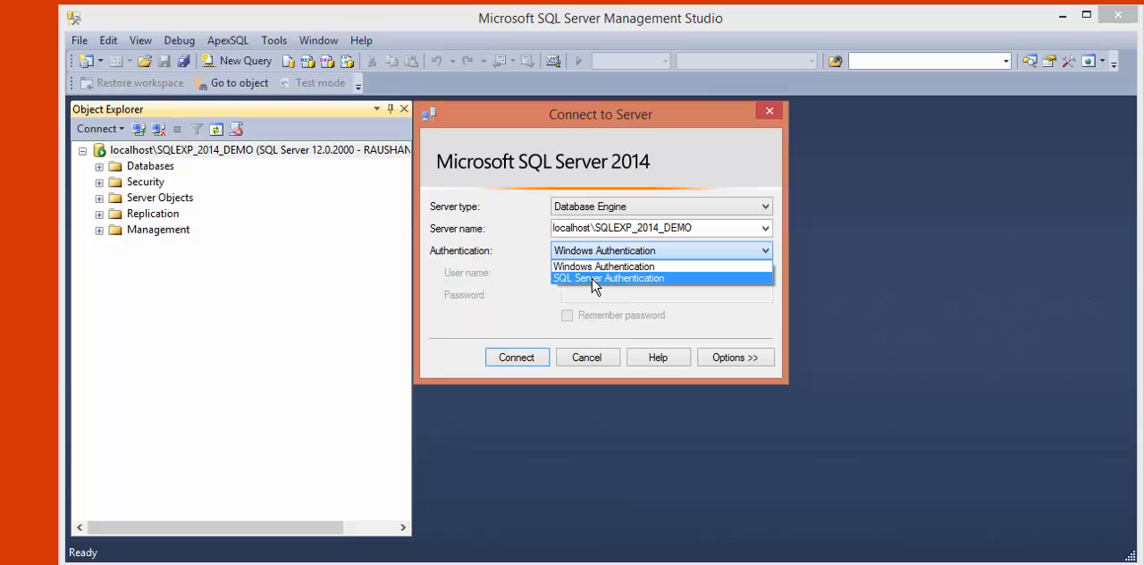
pyautogui.click(594, 282)
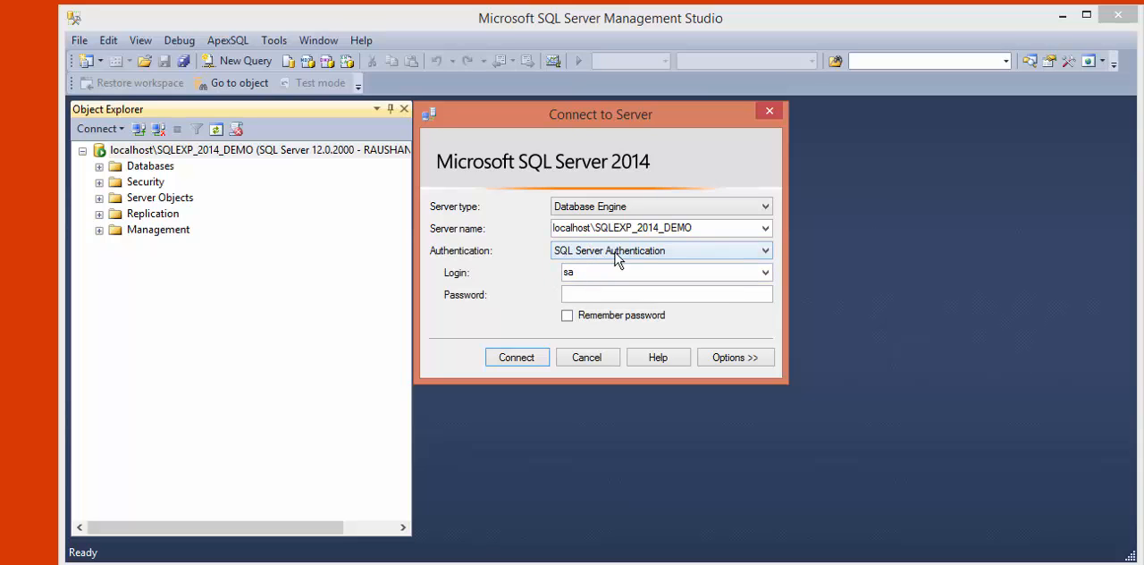
pyautogui.doubleClick(580, 272)
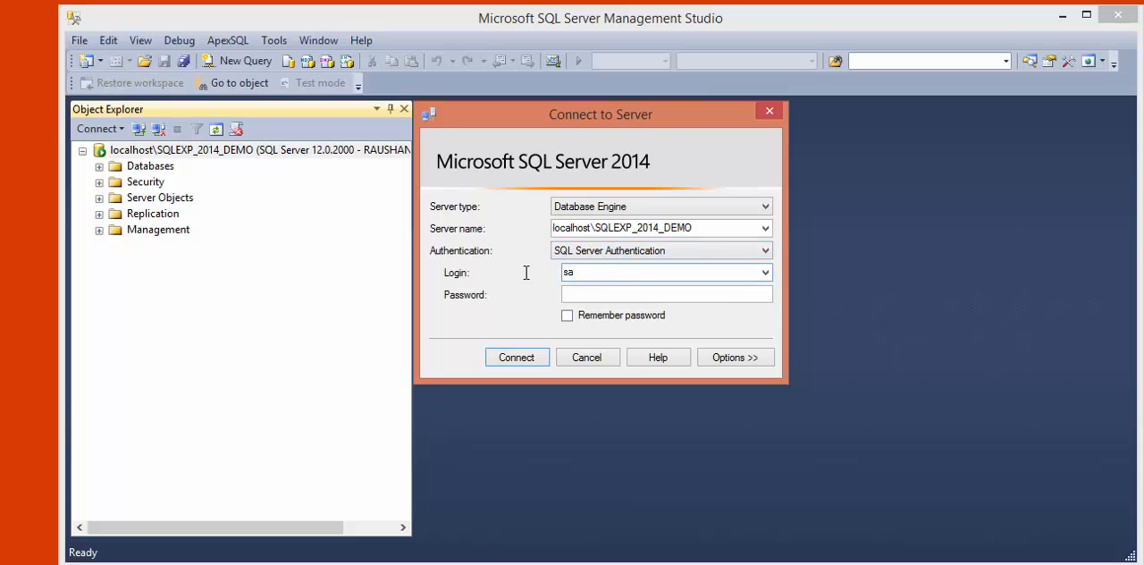
pyautogui.click(593, 292)
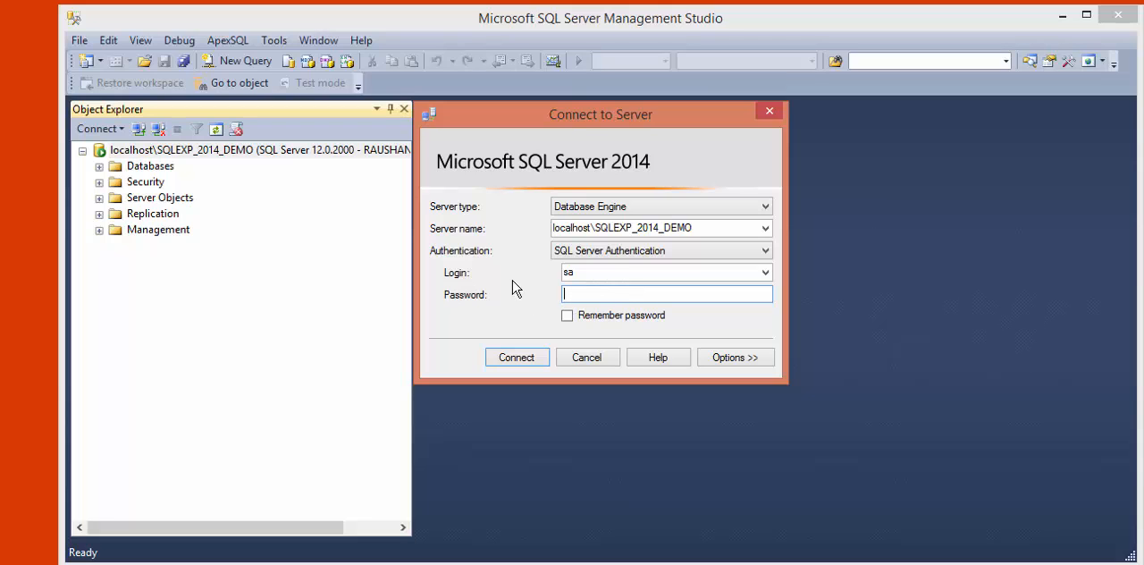
pyautogui.click(770, 113)
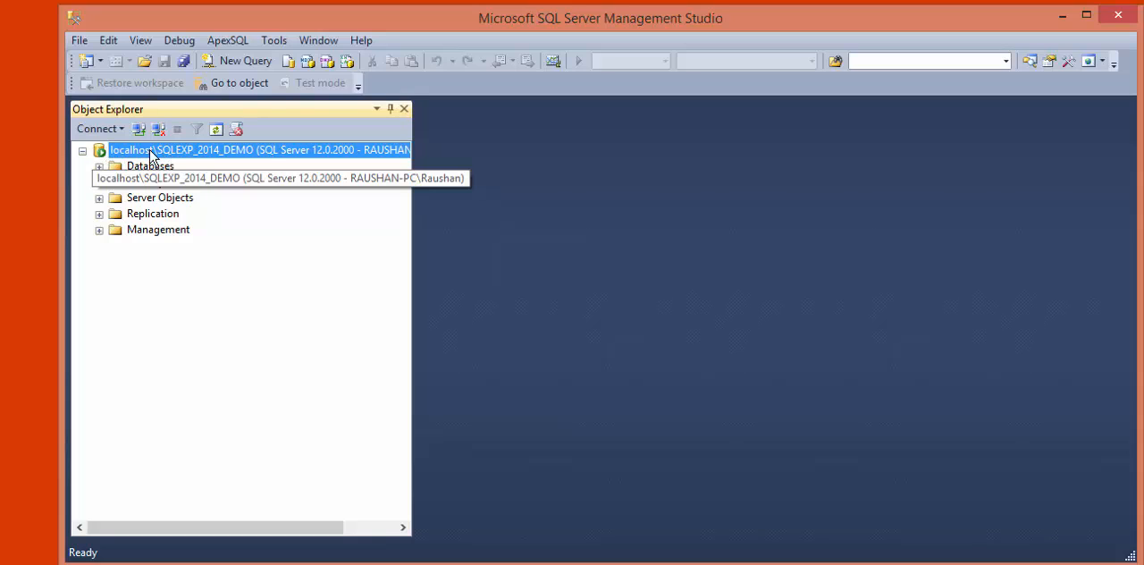
# - Set the server authentication of localhost\SQLEXP_2014_DEMO to SQL Server and Windows Authentication mode in the server properties
pyautogui.rightClick(181, 152)
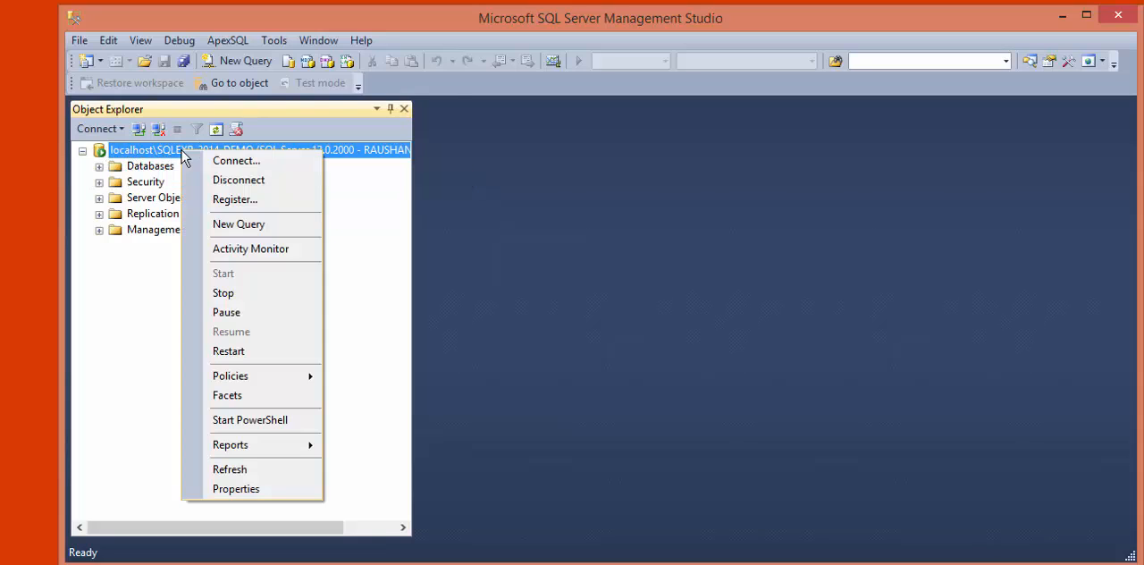
pyautogui.click(245, 490)
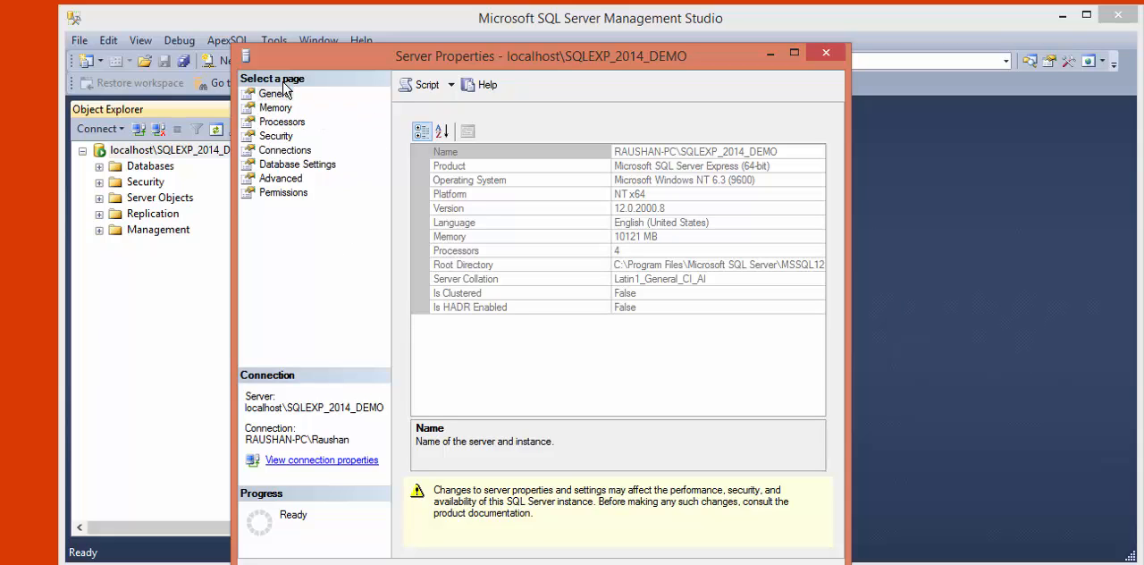
pyautogui.click(277, 137)
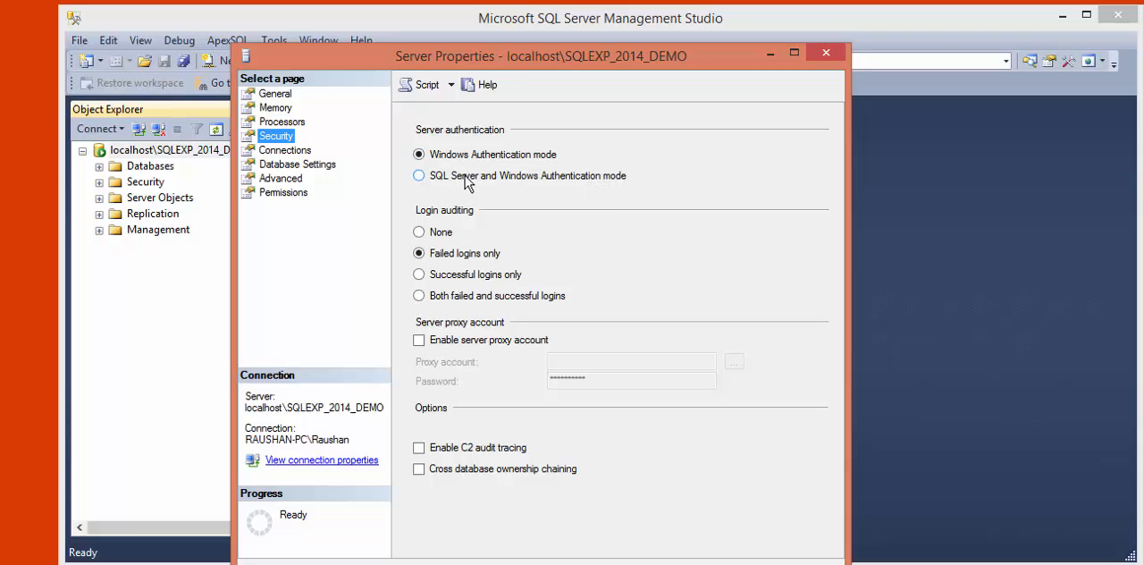
pyautogui.click(419, 176)
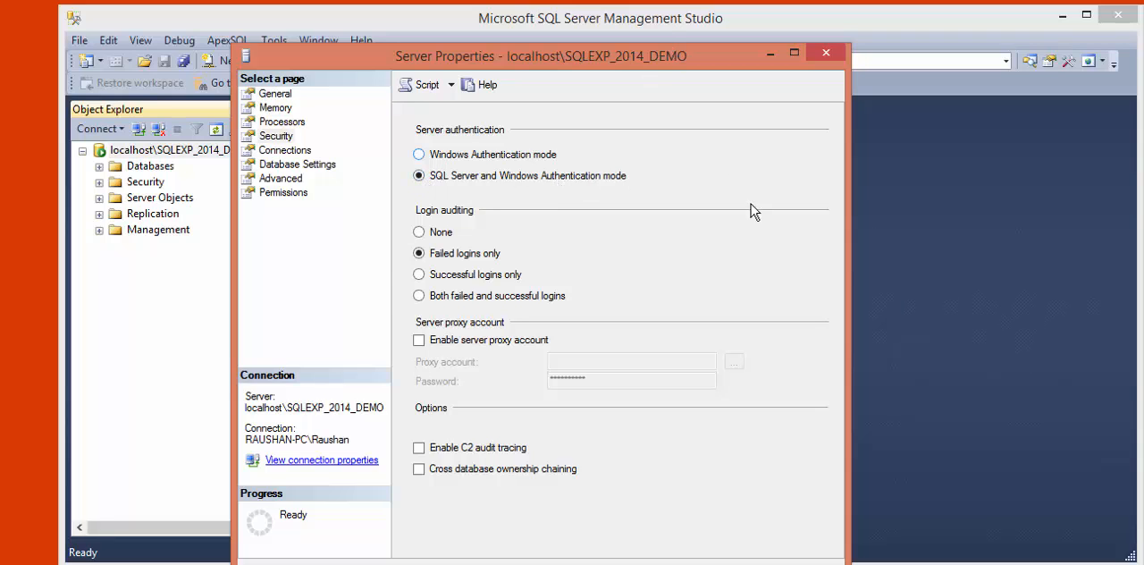
pyautogui.moveTo(575, 63); pyautogui.dragTo(549, 21)
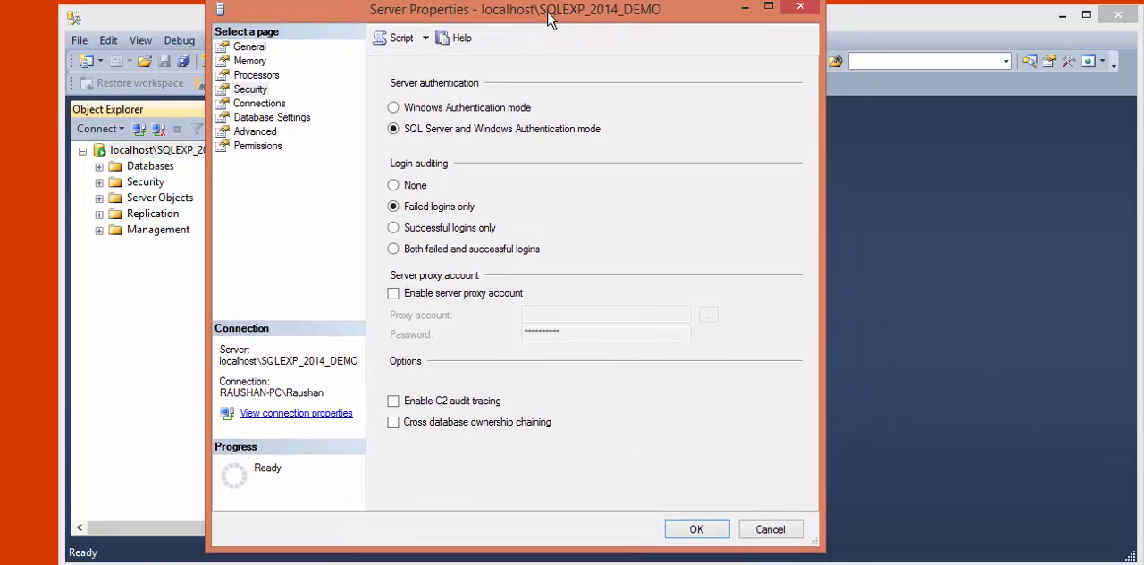
pyautogui.click(696, 534)
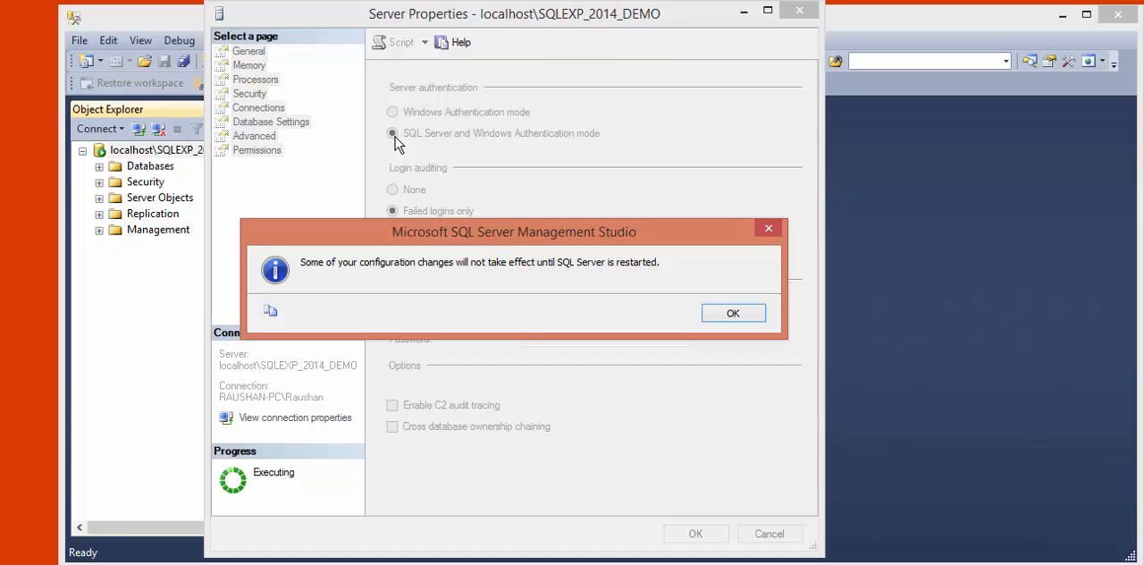
pyautogui.click(731, 313)
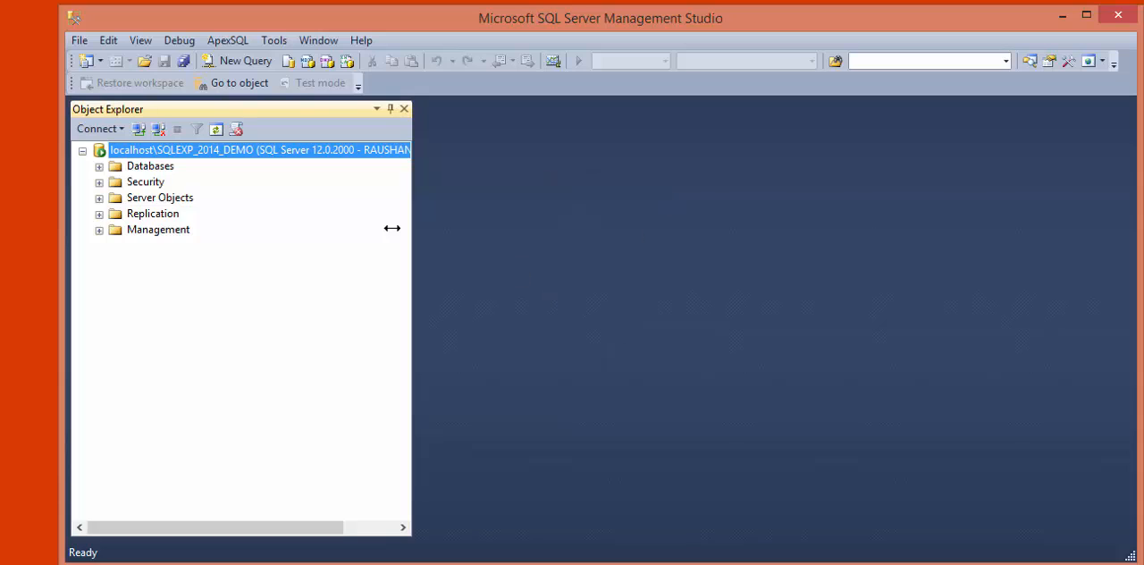
# - Stop the MSSQL$SQLEXP_2014_DEMO service from the connected server and confirm the request
pyautogui.rightClick(136, 158)
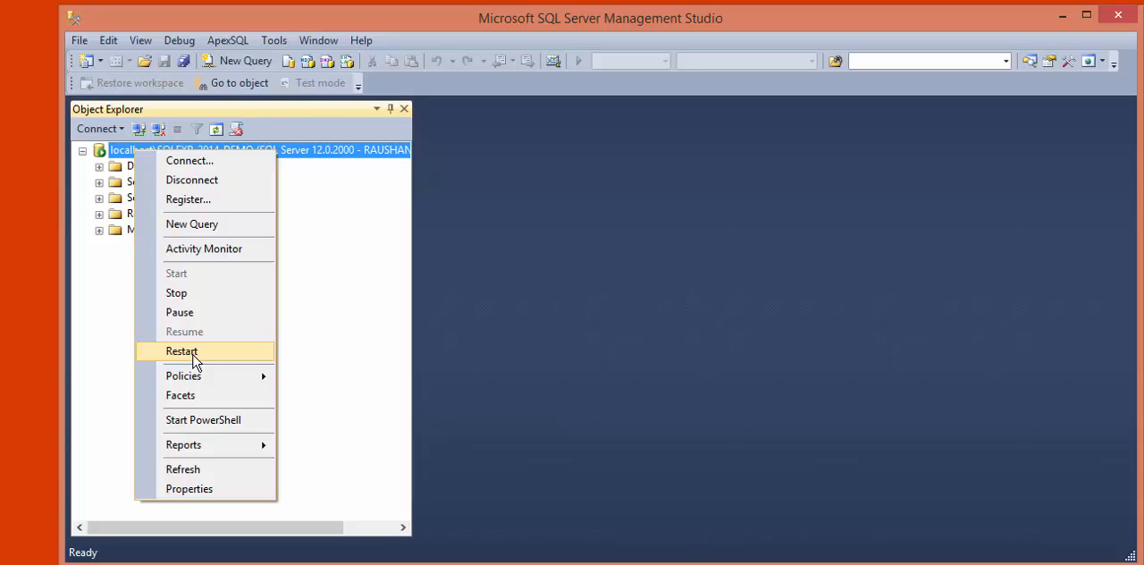
pyautogui.click(177, 293)
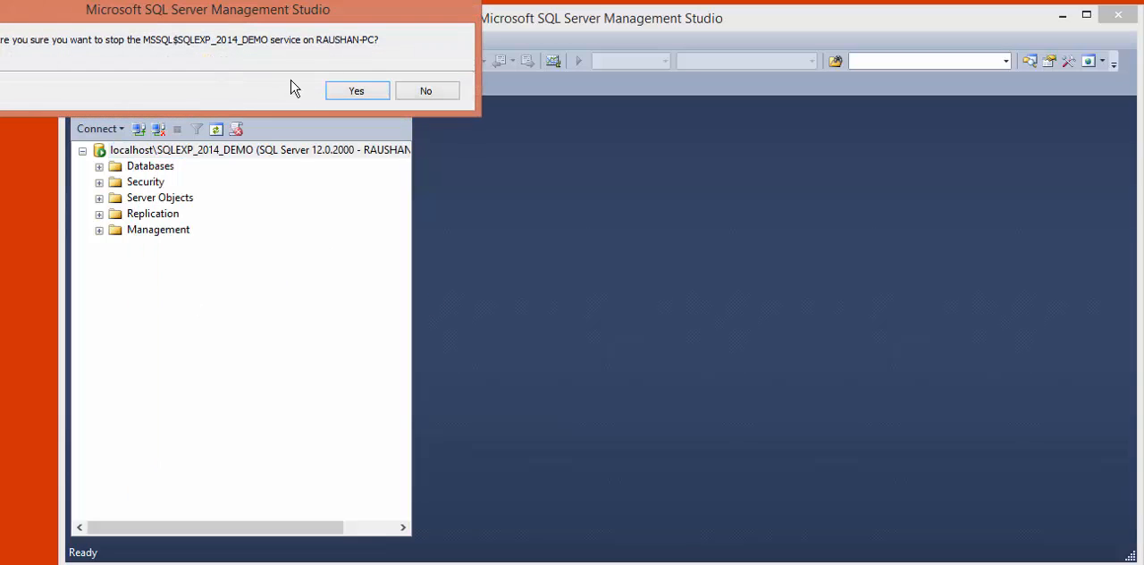
pyautogui.moveTo(301, 9); pyautogui.dragTo(462, 157)
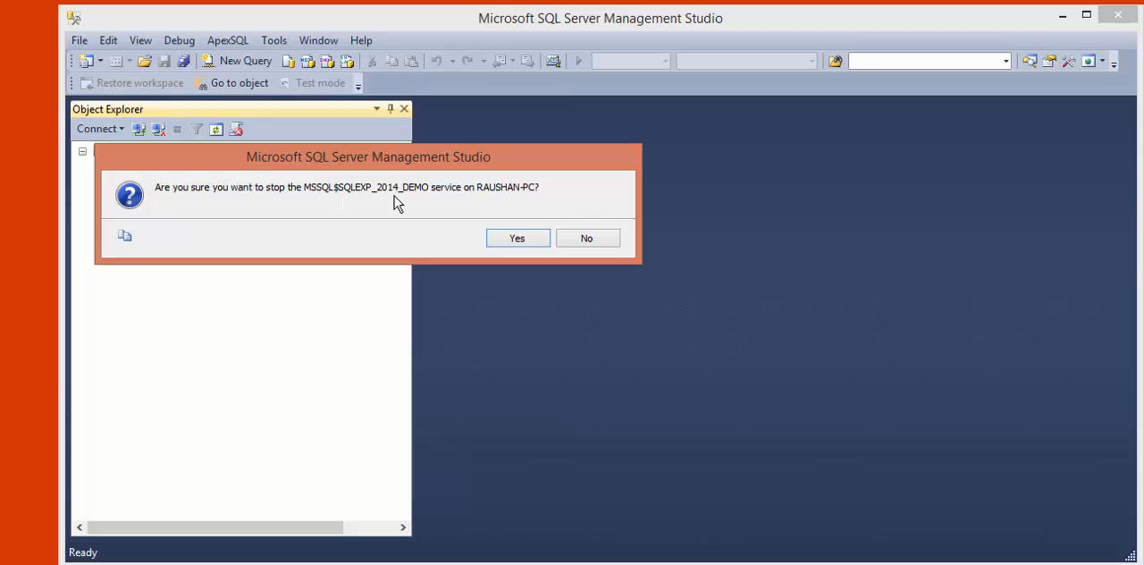
pyautogui.click(510, 238)
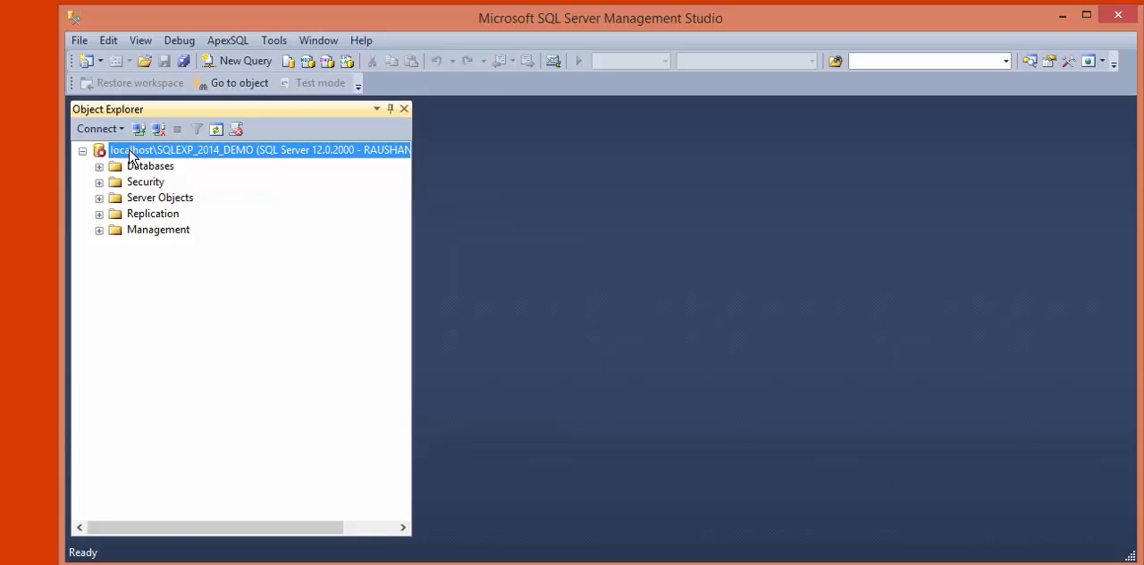
# - Start the stopped MSSQL$SQLEXP_2014_DEMO service again and confirm the request
pyautogui.rightClick(131, 156)
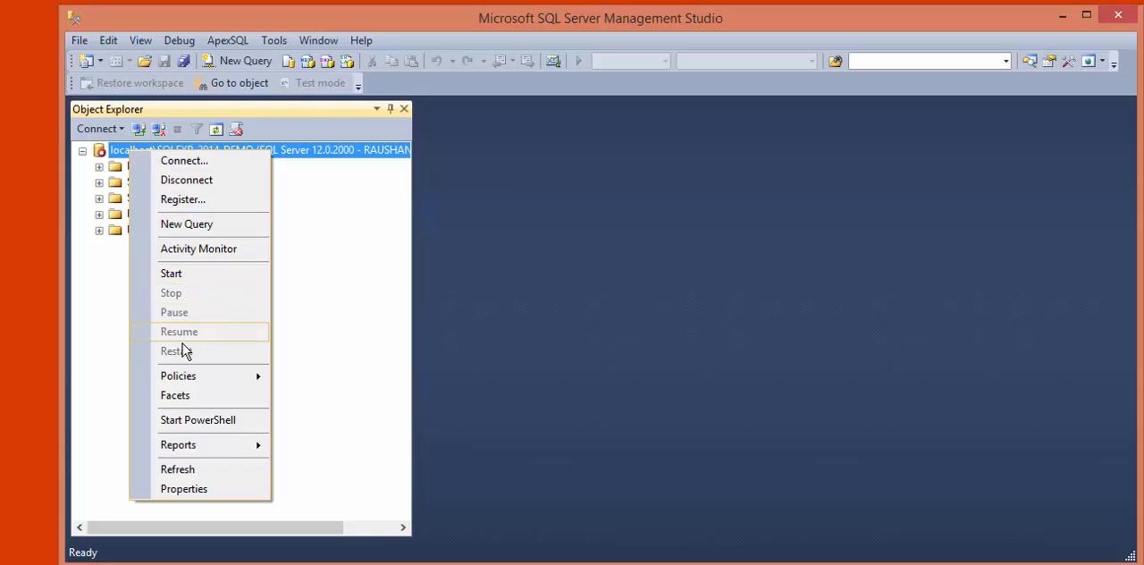
pyautogui.click(178, 278)
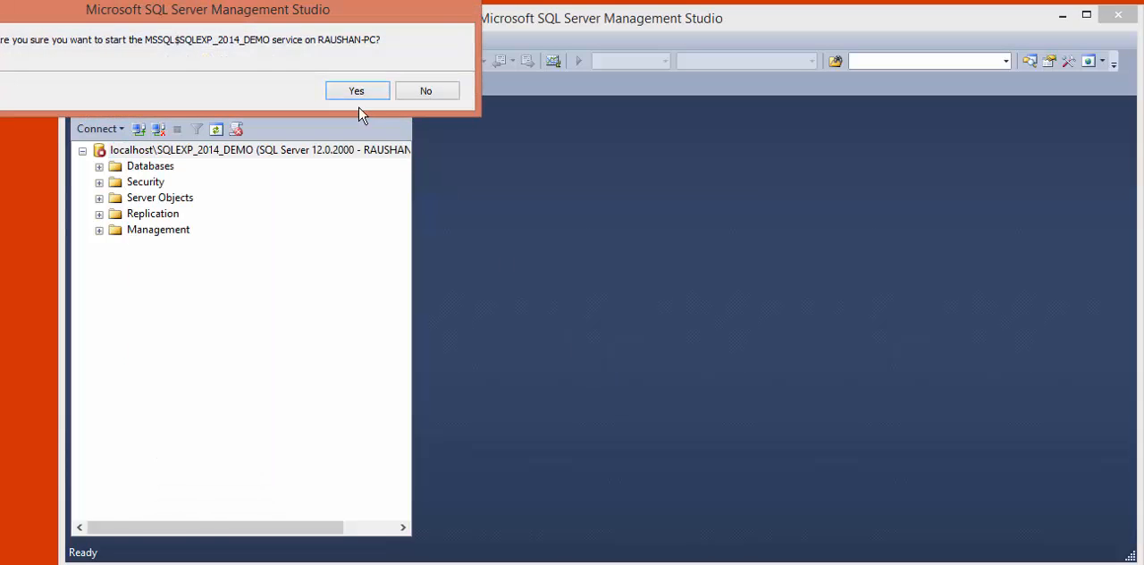
pyautogui.moveTo(328, 10); pyautogui.dragTo(549, 168)
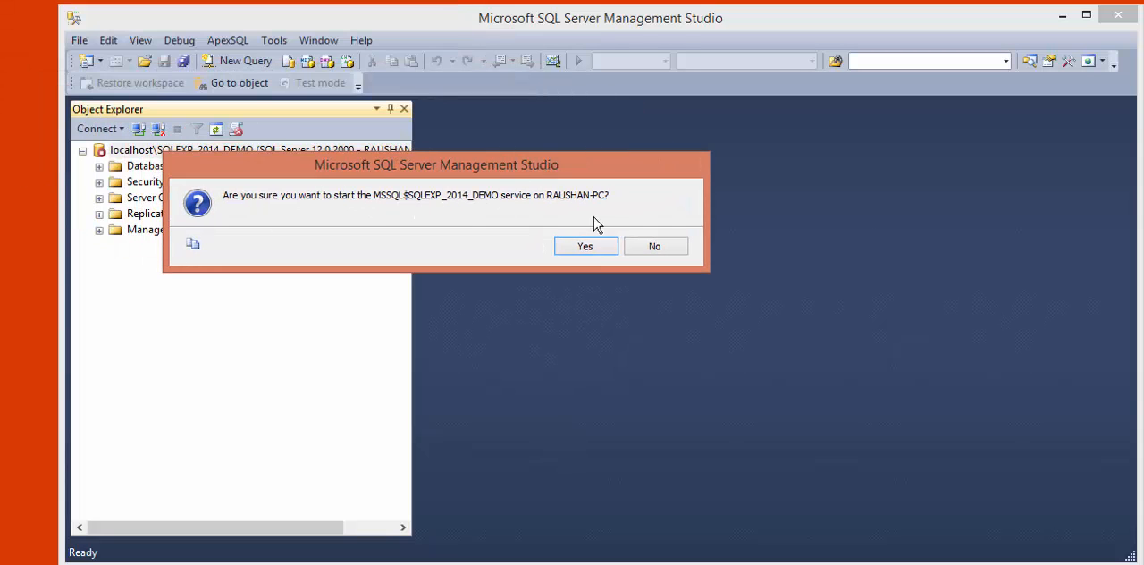
pyautogui.click(576, 251)
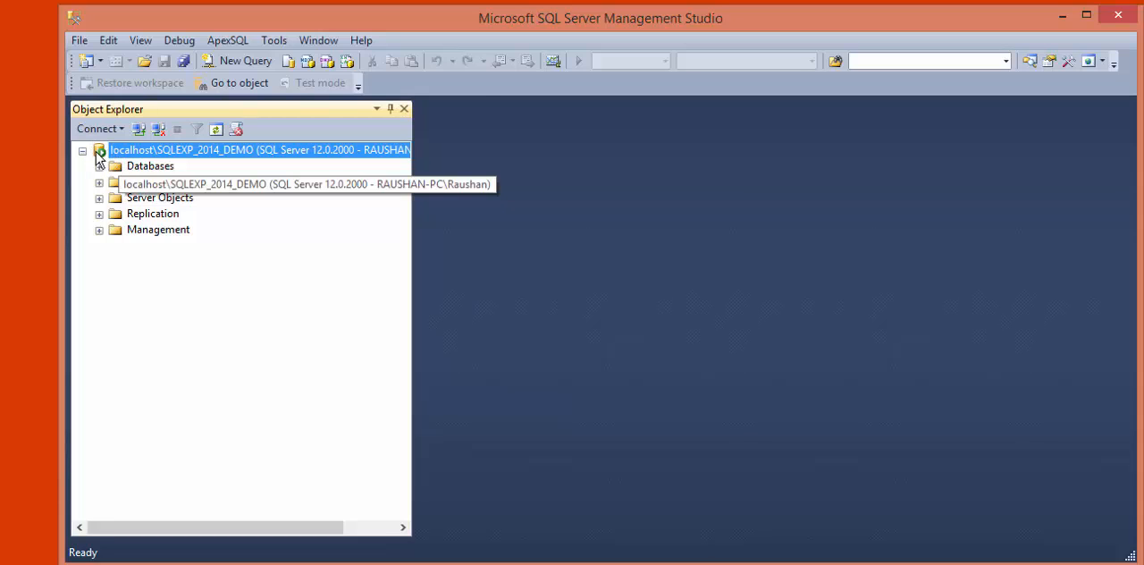
# - Restart the running MSSQL$SQLEXP_2014_DEMO service with the Restart command and confirm the request
pyautogui.rightClick(140, 157)
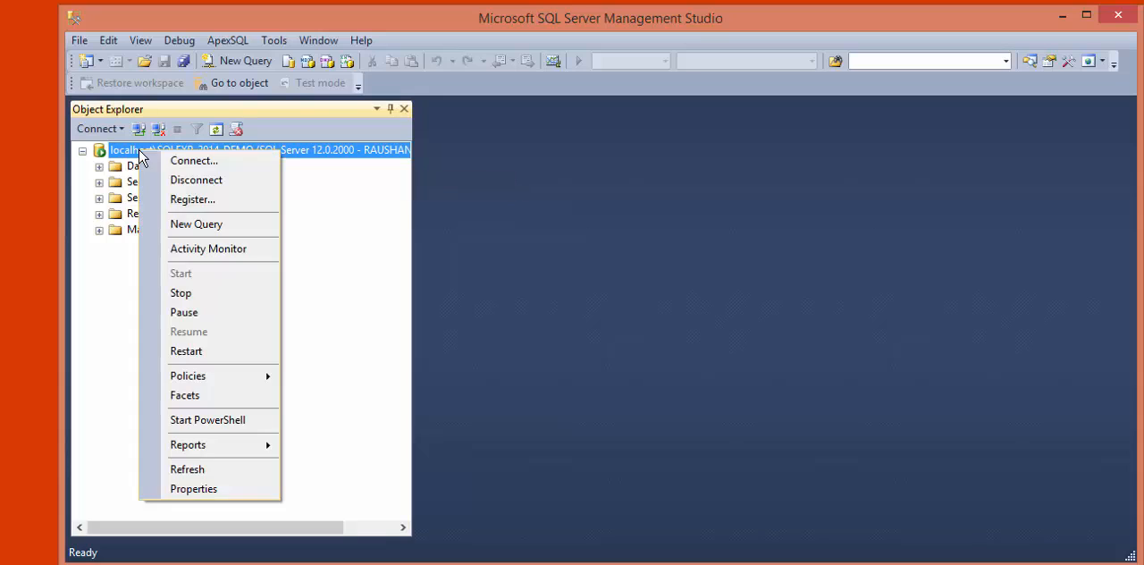
pyautogui.click(189, 354)
pyautogui.moveTo(248, 12); pyautogui.dragTo(483, 155)
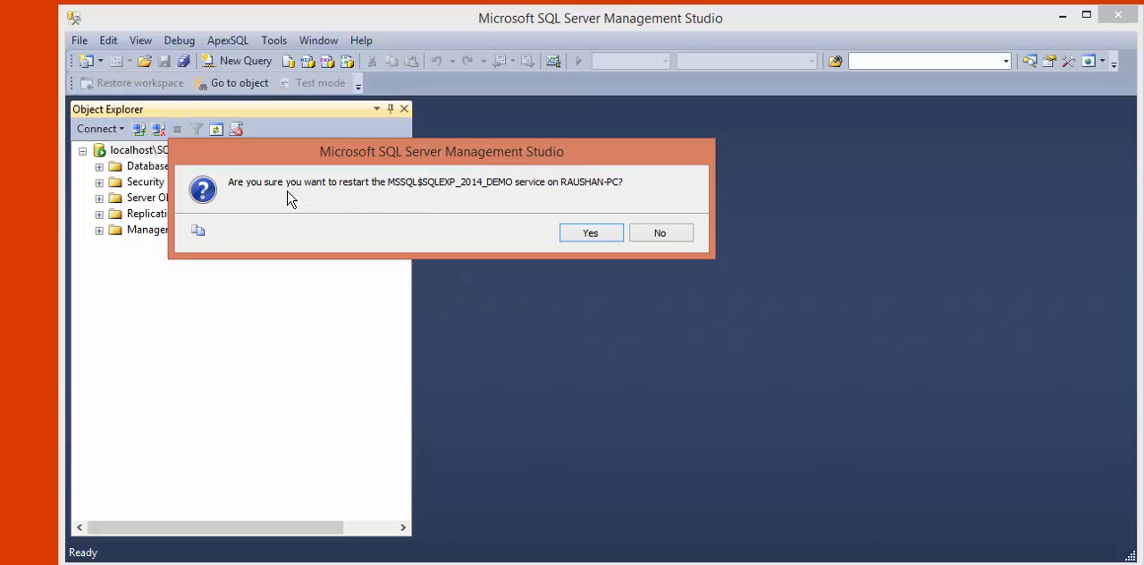
pyautogui.click(586, 233)
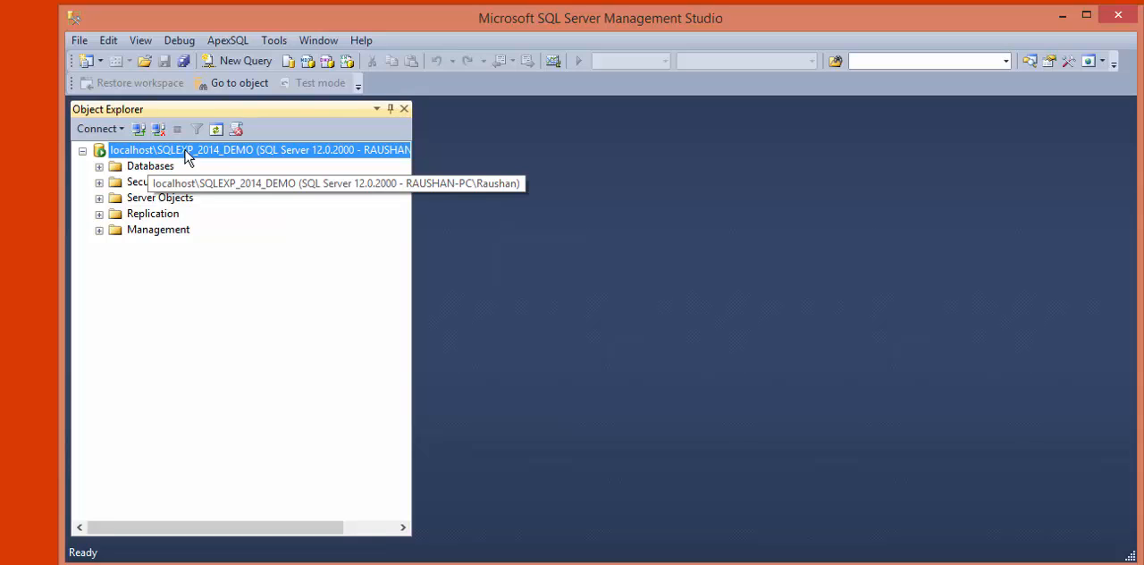
# - Open the properties of the sa login among the server's security logins
pyautogui.click(99, 182)
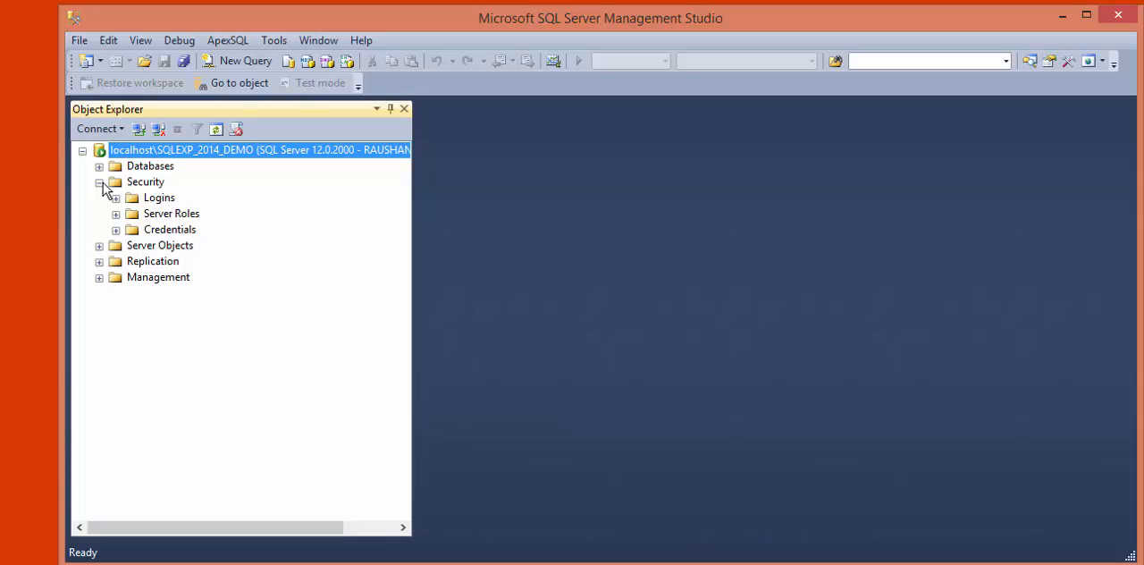
pyautogui.click(150, 184)
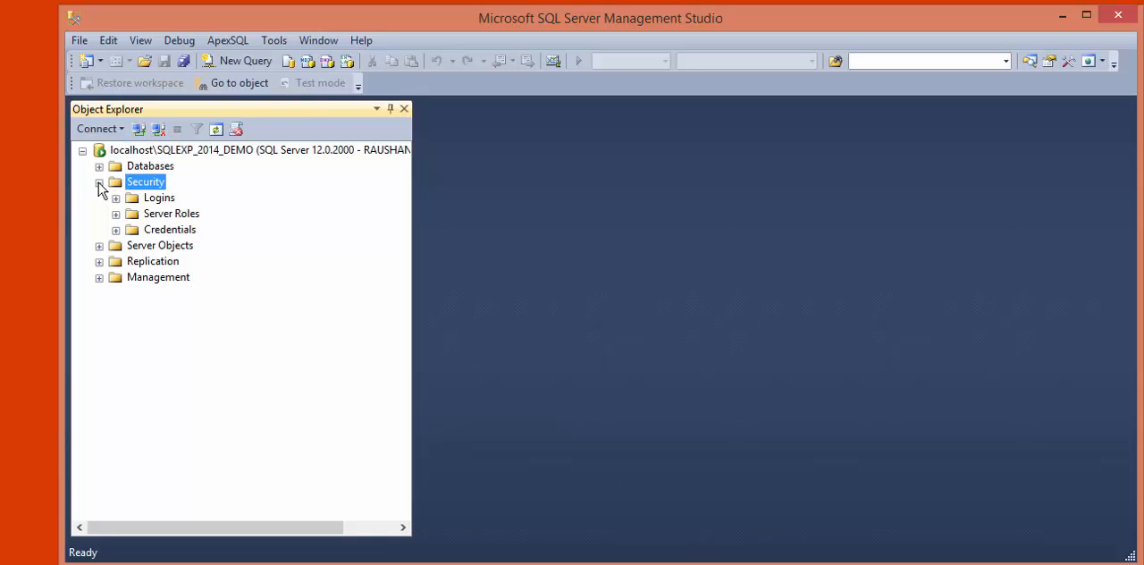
pyautogui.click(159, 200)
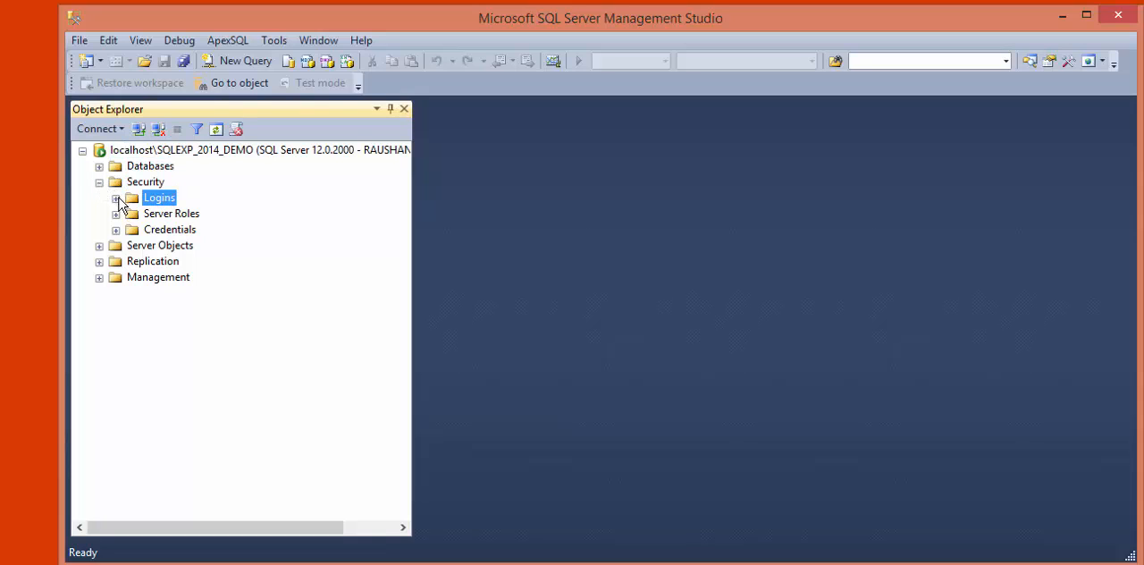
pyautogui.click(116, 199)
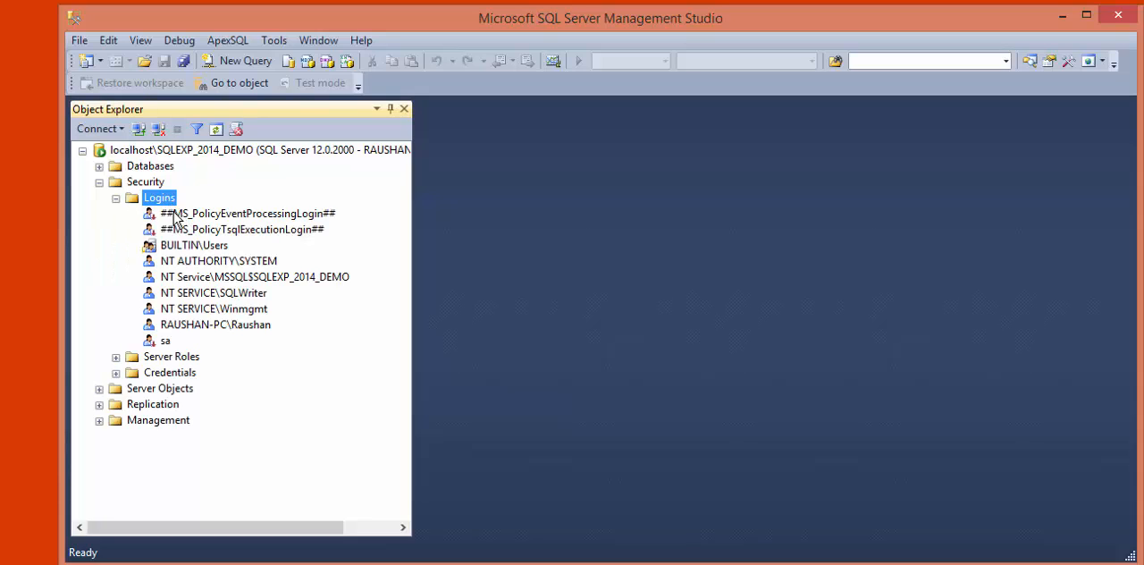
pyautogui.click(165, 342)
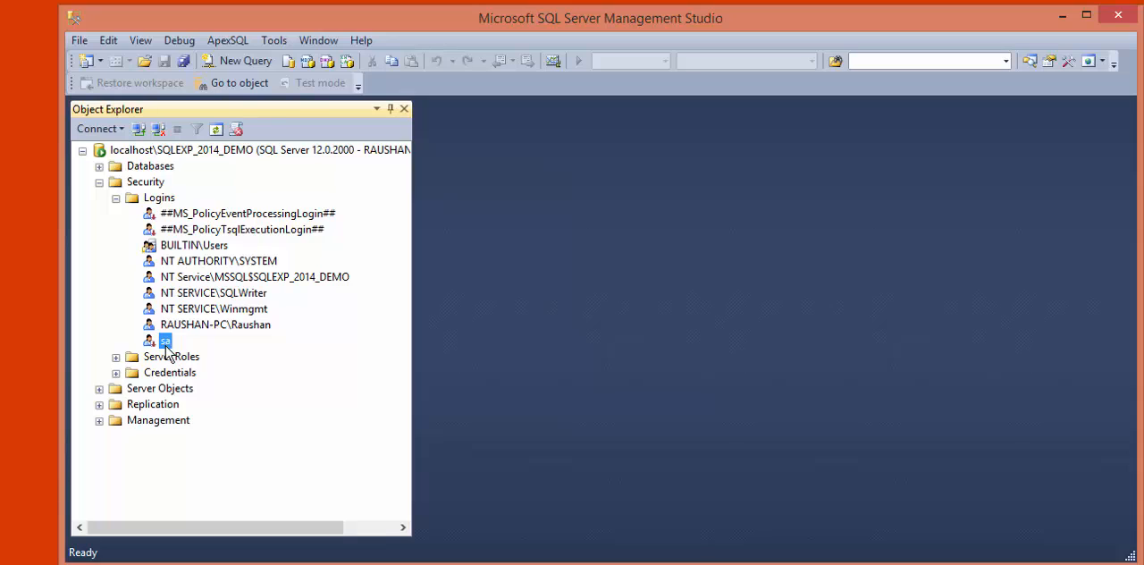
pyautogui.rightClick(167, 346)
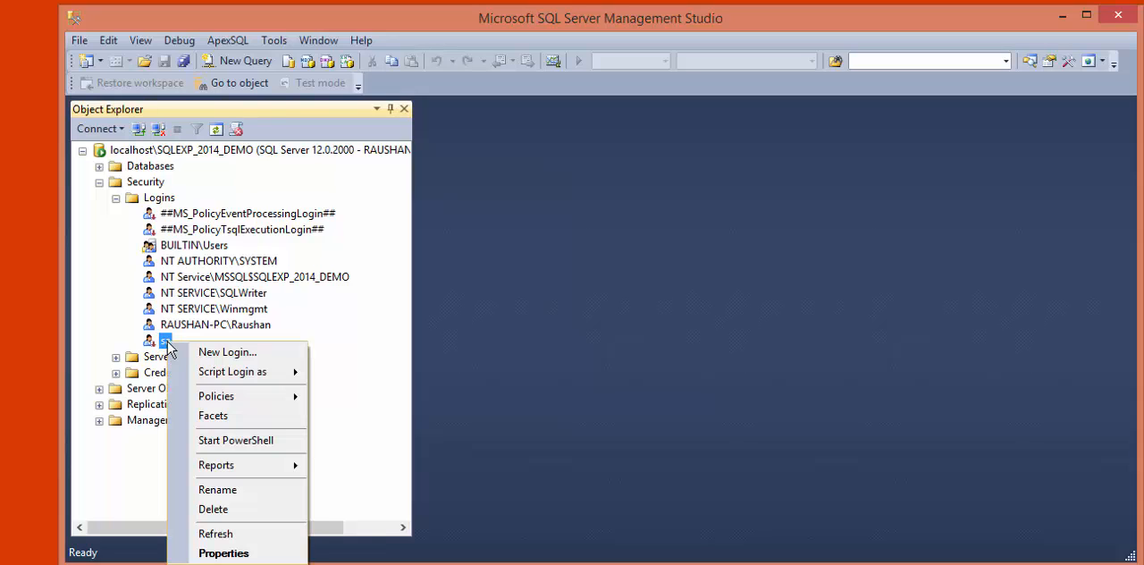
pyautogui.click(221, 553)
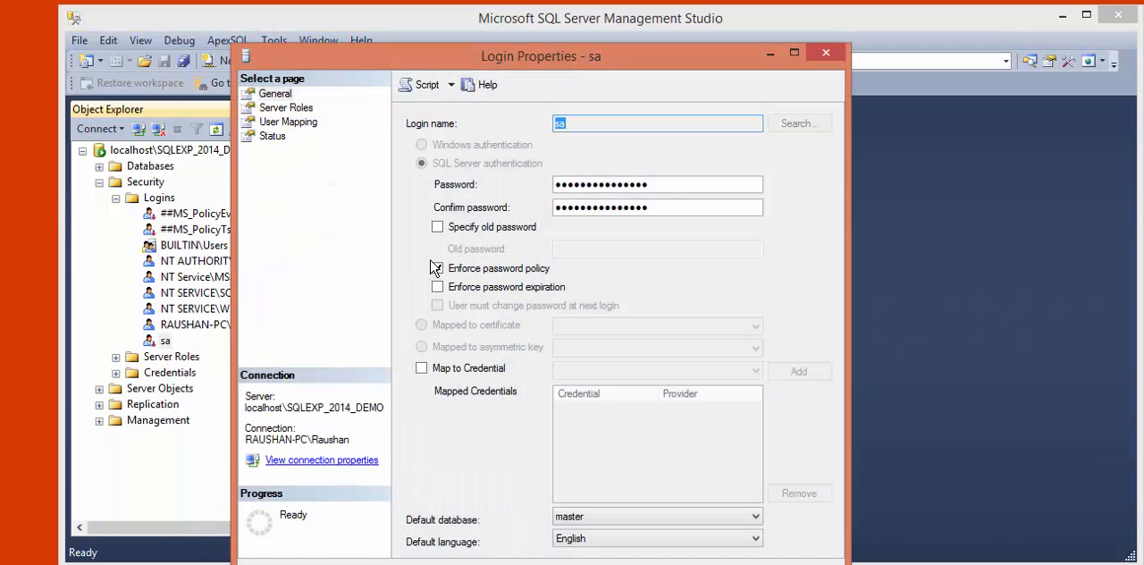
# - Set a new password for the sa login, enter the same password as confirmation, and apply the login properties
pyautogui.moveTo(468, 56); pyautogui.dragTo(463, 32)
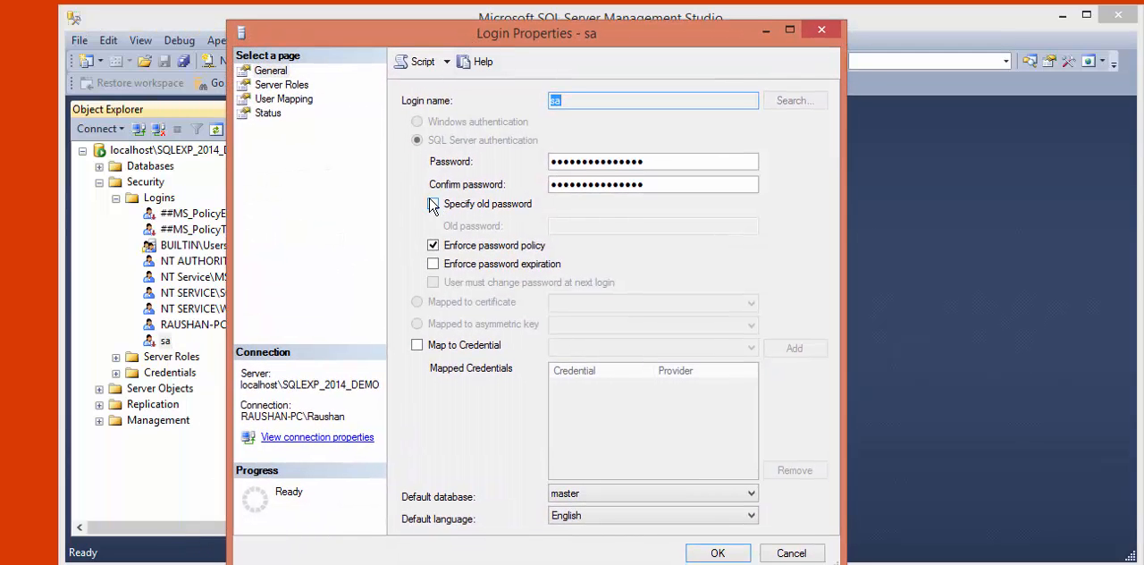
pyautogui.doubleClick(588, 160)
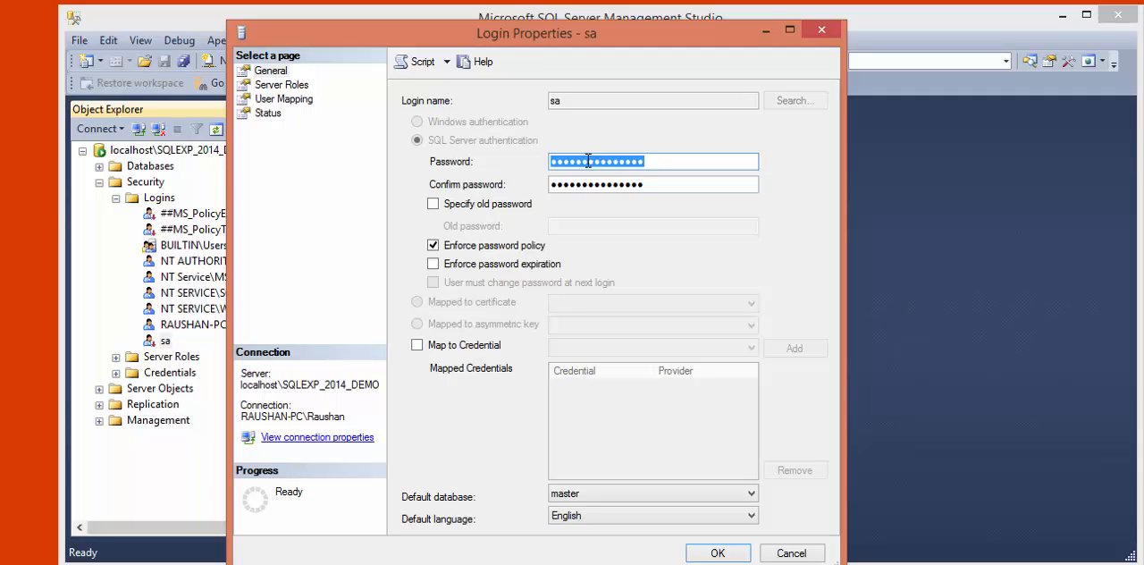
pyautogui.write('12')
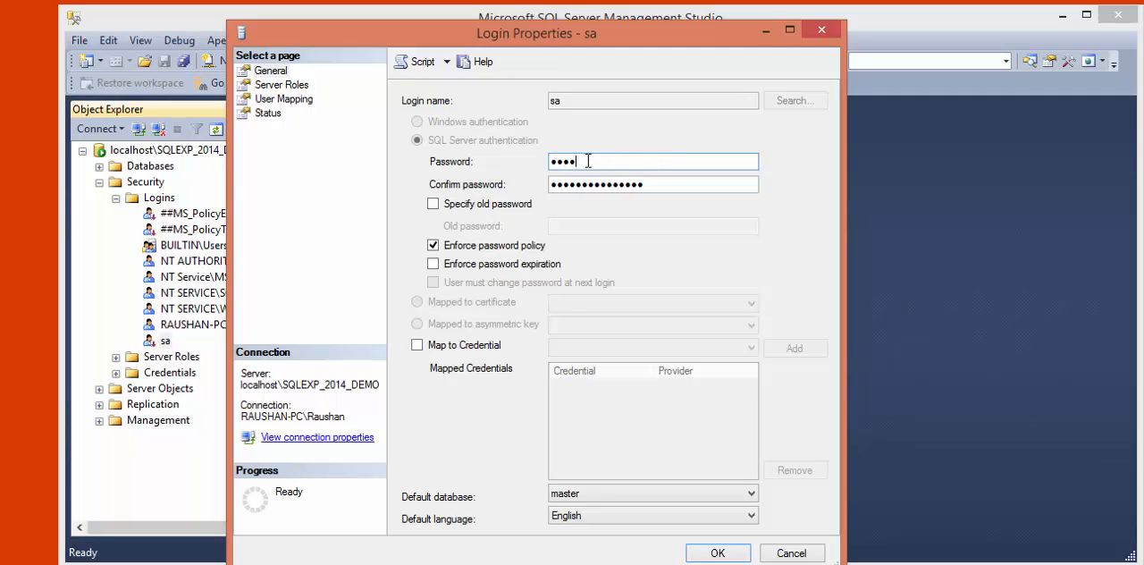
pyautogui.write('34567')
pyautogui.press('Tab')
pyautogui.write('12')
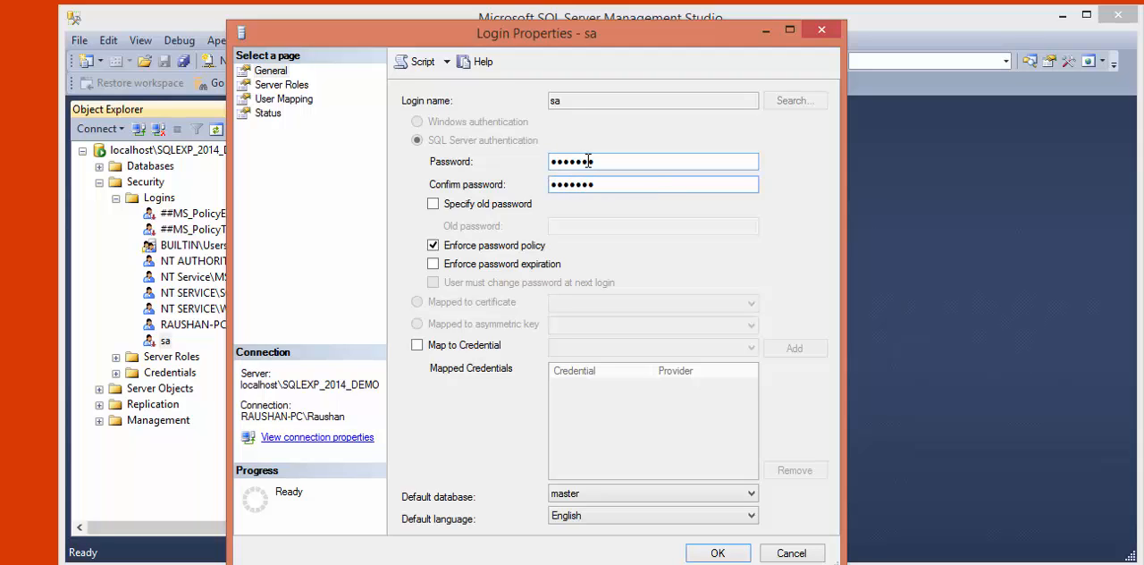
pyautogui.moveTo(629, 188); pyautogui.dragTo(543, 188)
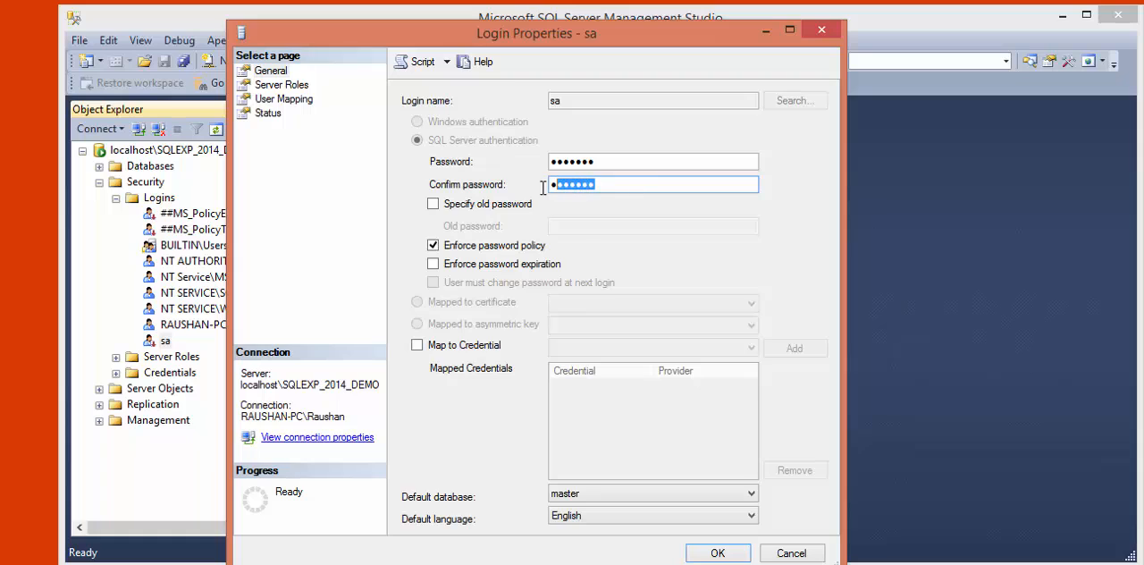
pyautogui.click(637, 184)
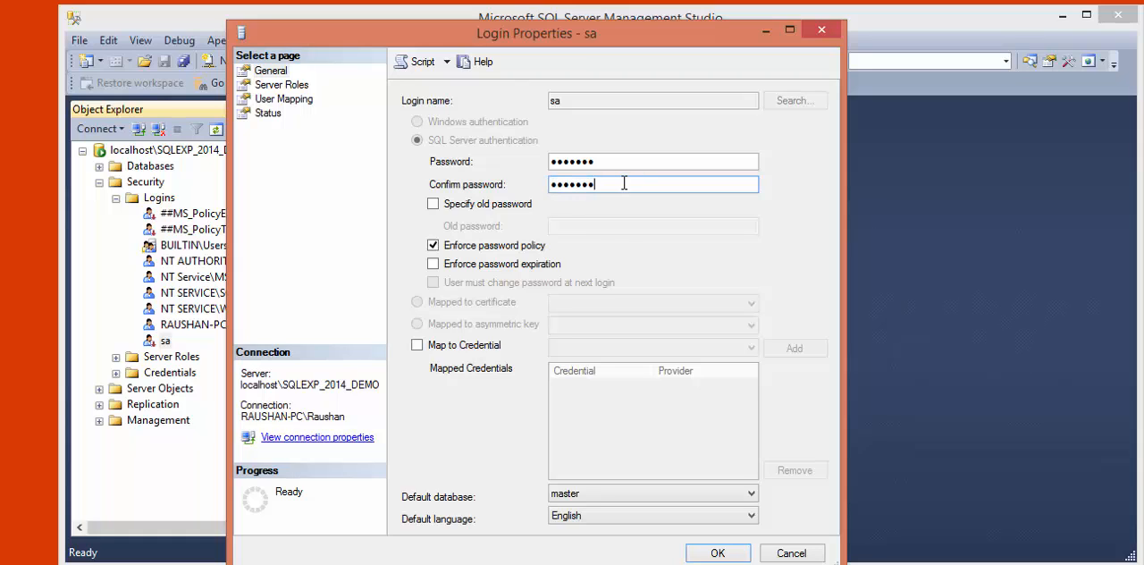
pyautogui.click(717, 551)
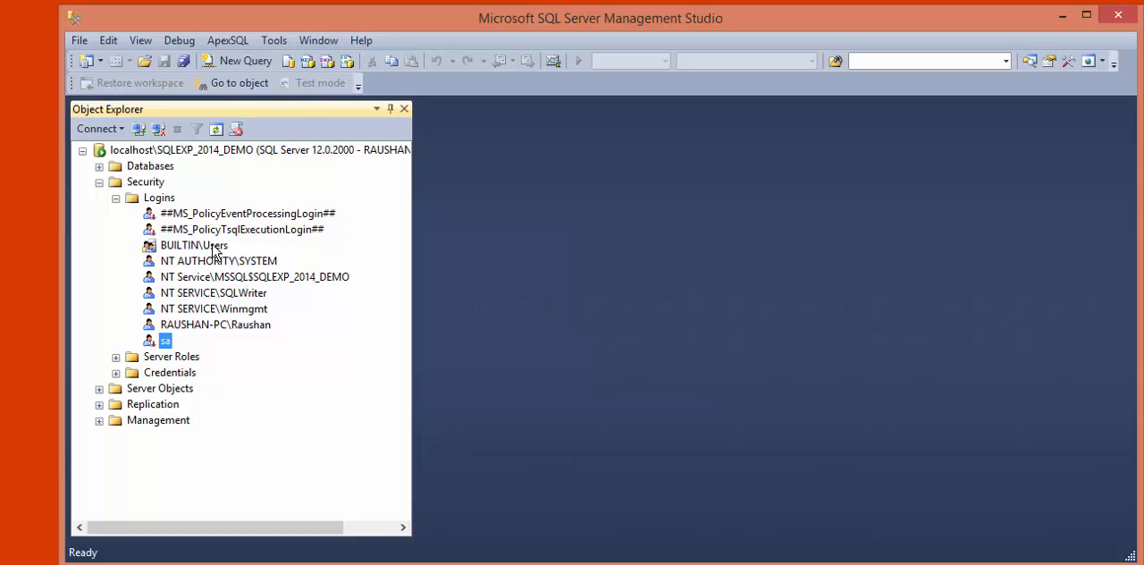
pyautogui.click(150, 264)
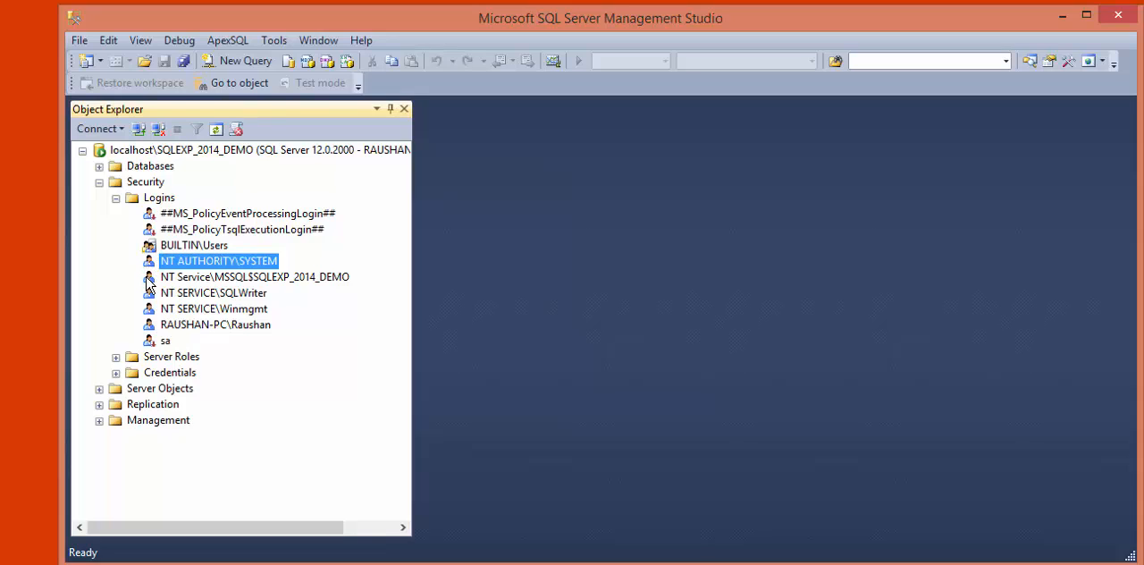
pyautogui.click(150, 278)
pyautogui.click(151, 297)
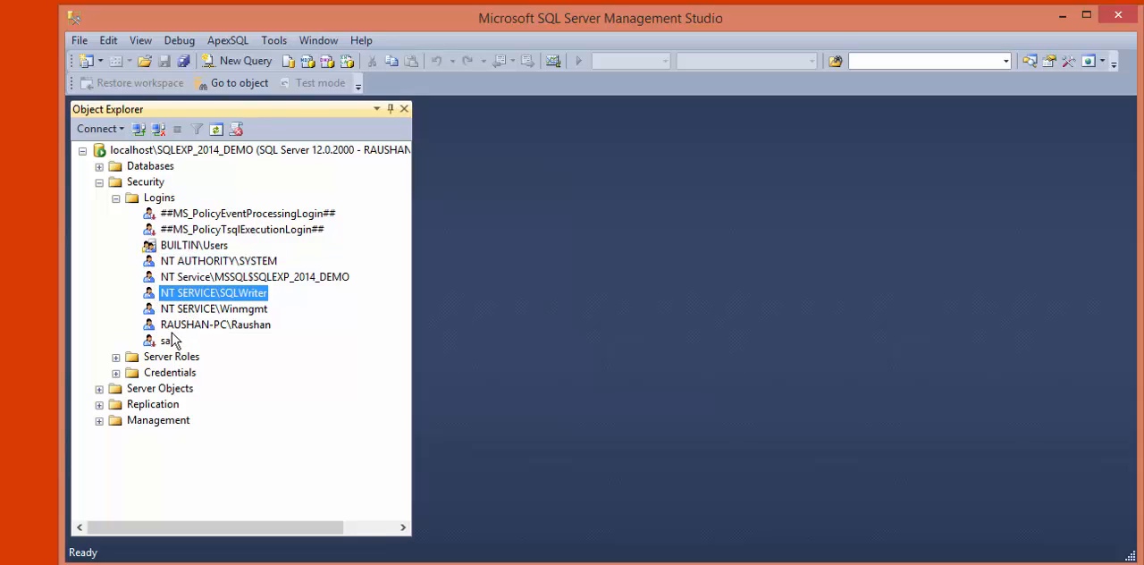
# - Set the sa login's status to Enabled in its properties, apply the change and refresh the logins list
pyautogui.click(157, 341)
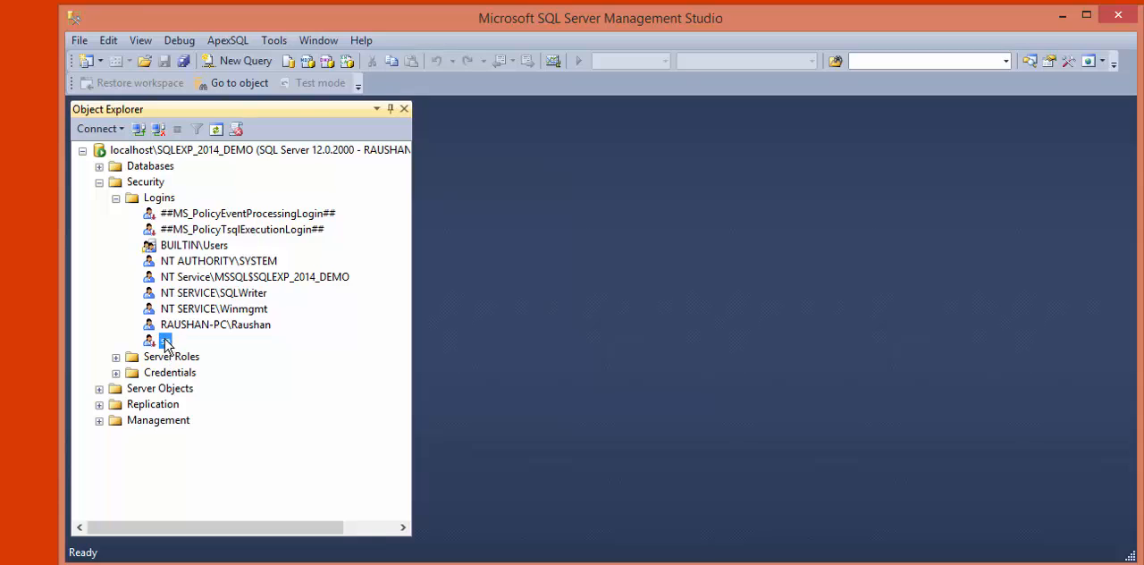
pyautogui.rightClick(166, 345)
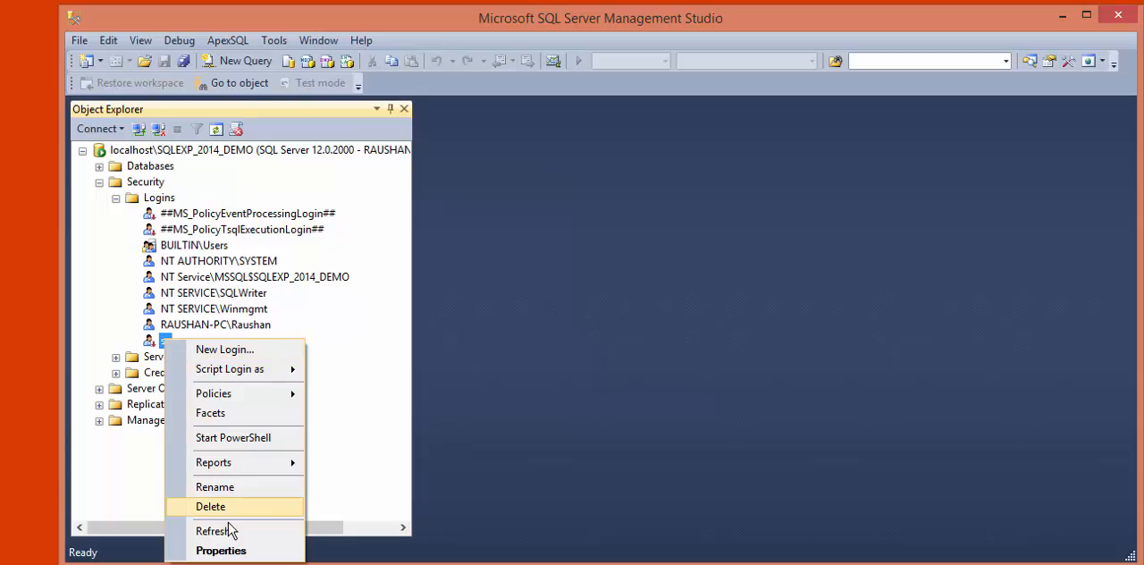
pyautogui.click(221, 551)
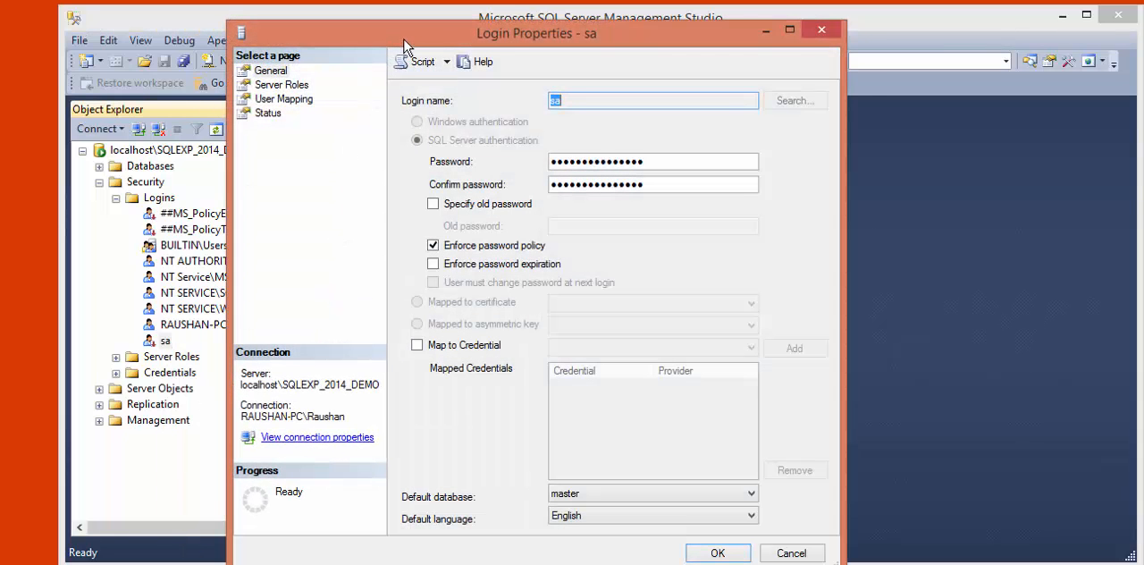
pyautogui.moveTo(422, 38); pyautogui.dragTo(445, 26)
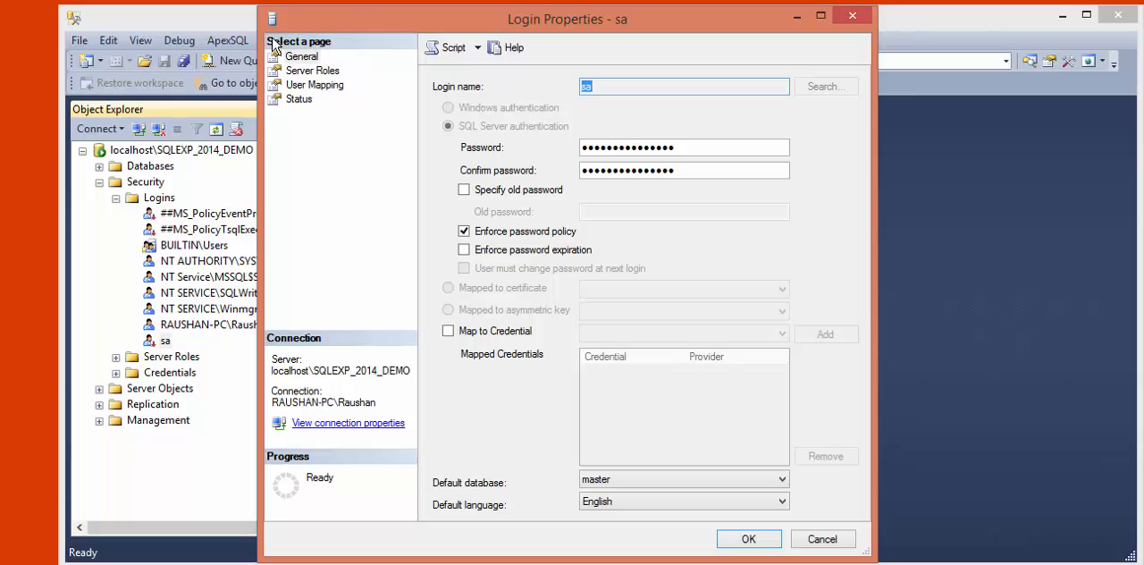
pyautogui.click(301, 102)
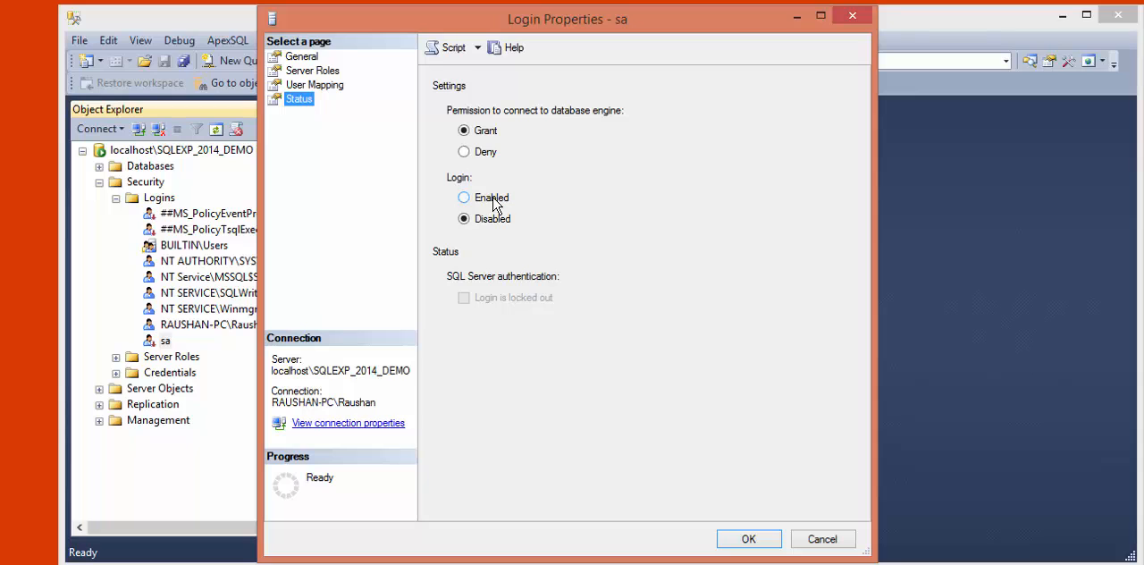
pyautogui.click(494, 200)
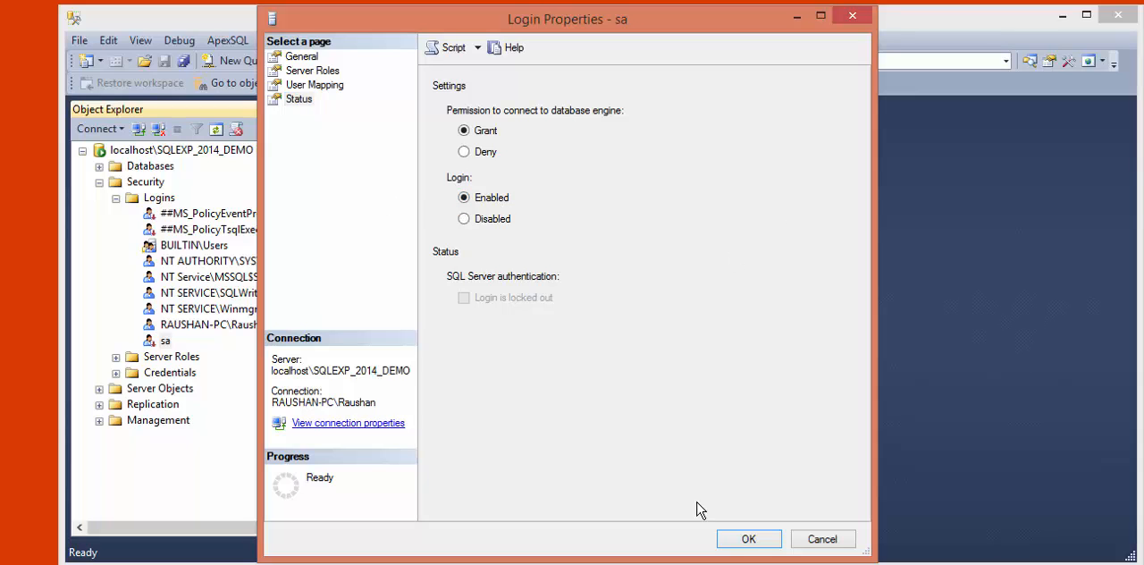
pyautogui.click(746, 539)
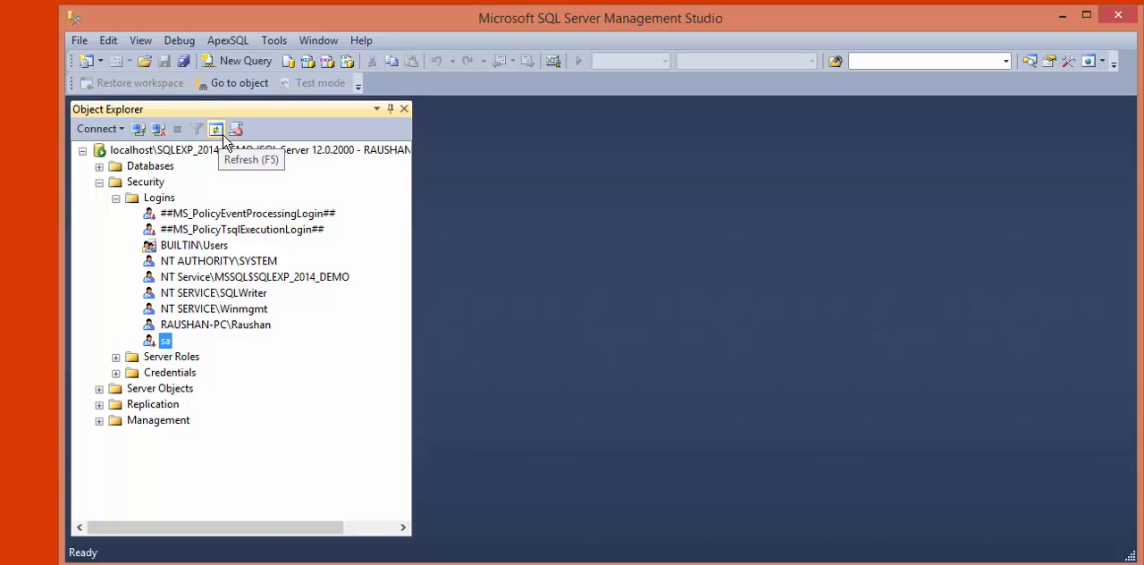
pyautogui.click(215, 132)
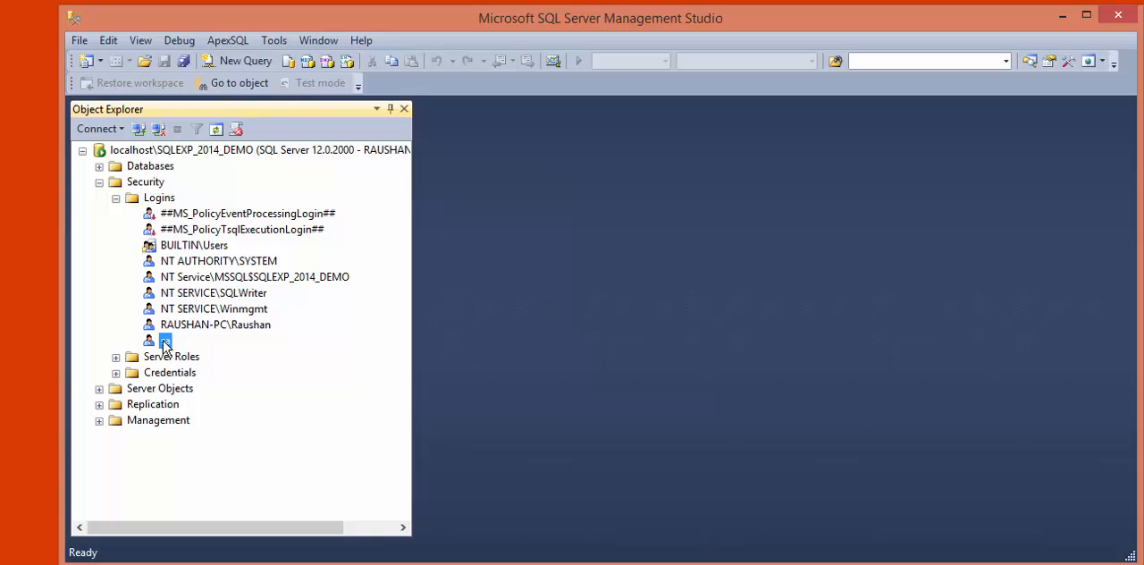
# - Disconnect the Object Explorer from the localhost\SQLEXP_2014_DEMO server
pyautogui.click(172, 150)
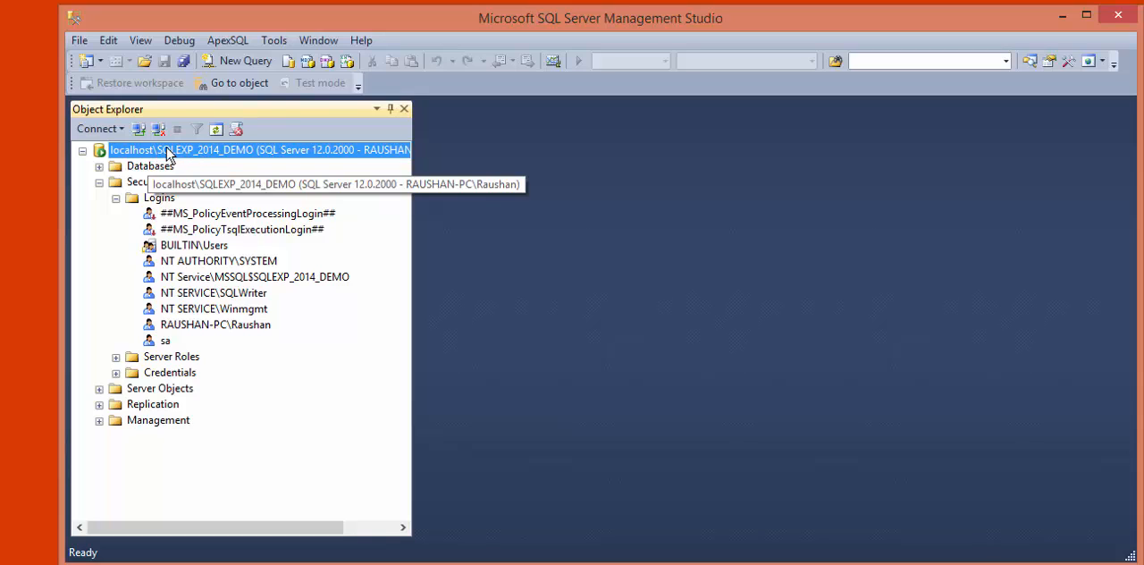
pyautogui.rightClick(122, 156)
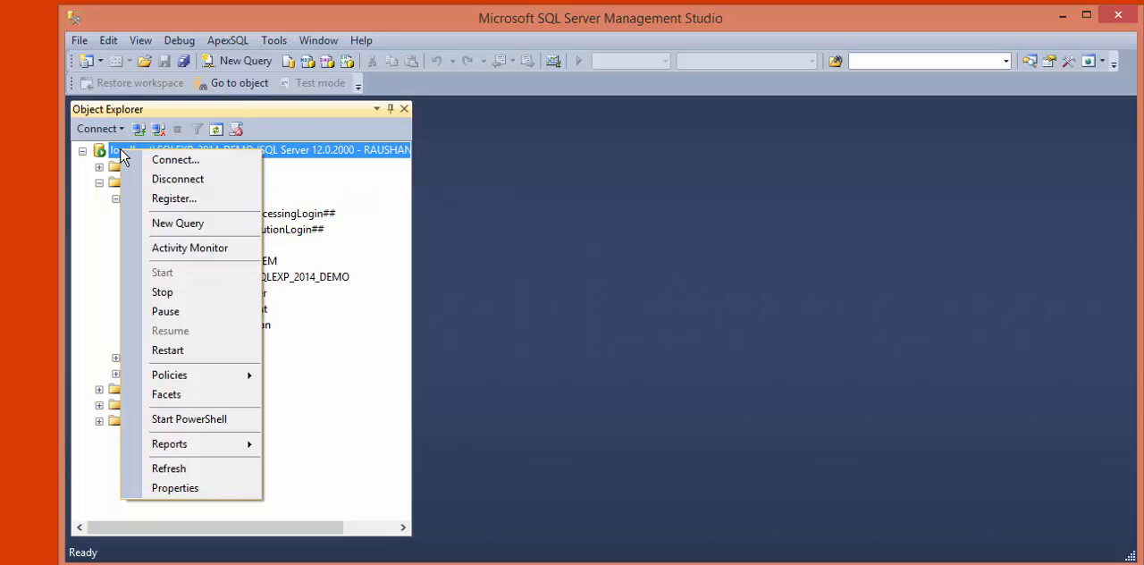
pyautogui.click(167, 179)
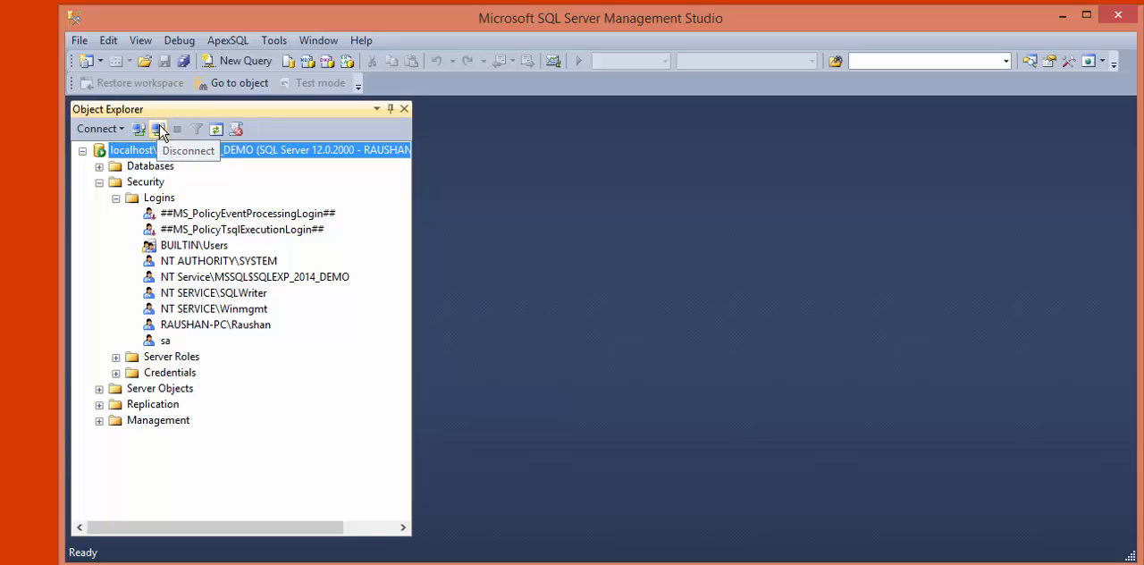
pyautogui.click(159, 131)
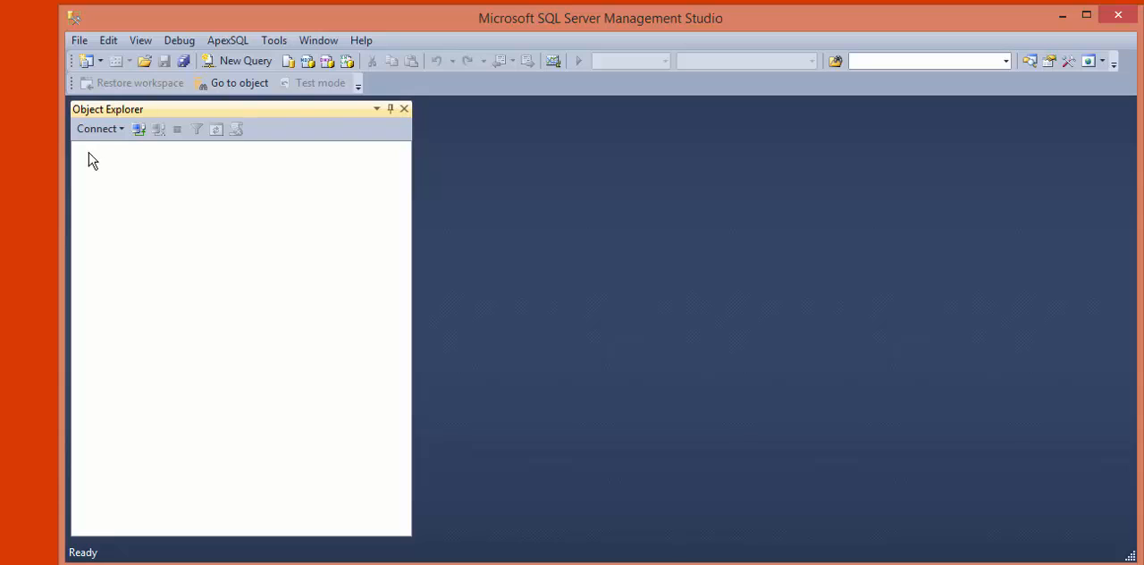
# - Start a new Database Engine connection to localhost\SQLEXP_2014_DEMO and choose SQL Server Authentication
pyautogui.click(138, 130)
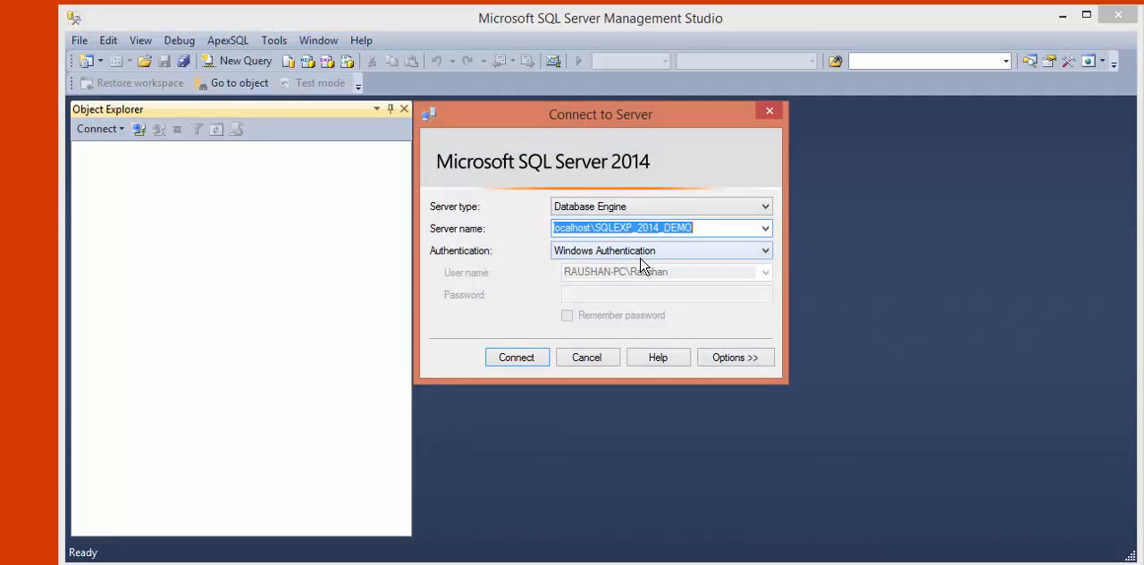
pyautogui.click(576, 210)
pyautogui.click(577, 220)
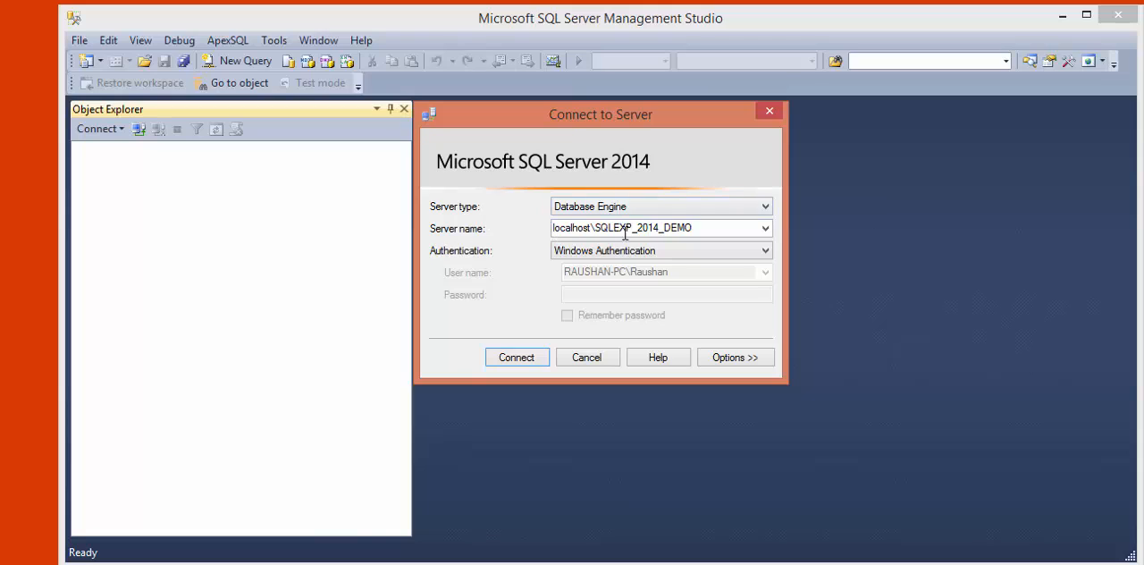
pyautogui.click(706, 229)
pyautogui.click(721, 230)
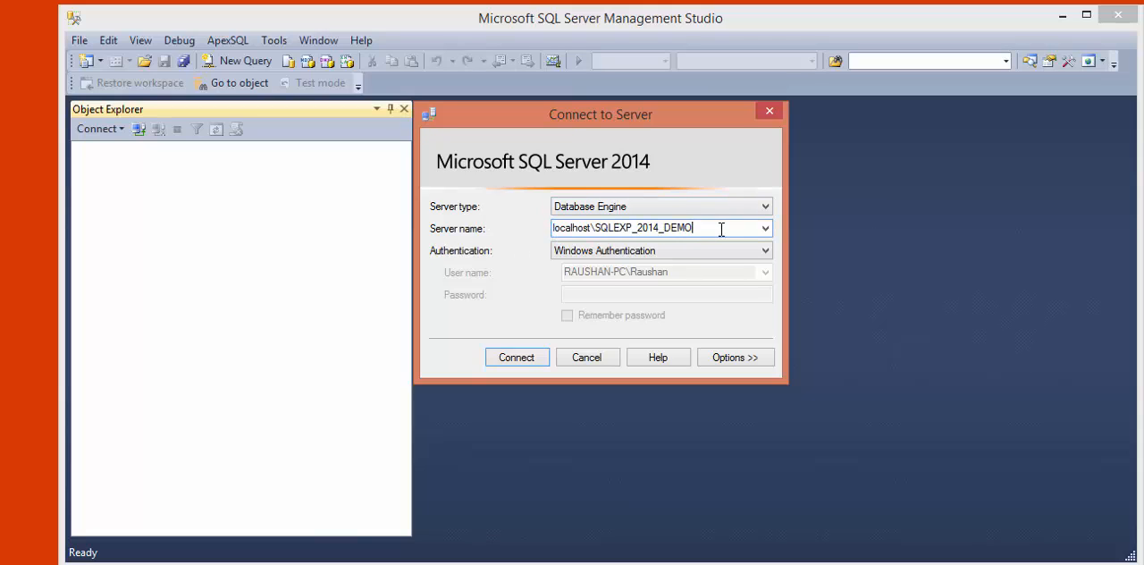
pyautogui.doubleClick(571, 229)
pyautogui.click(620, 229)
pyautogui.moveTo(611, 228); pyautogui.dragTo(721, 229)
pyautogui.click(720, 228)
pyautogui.click(572, 251)
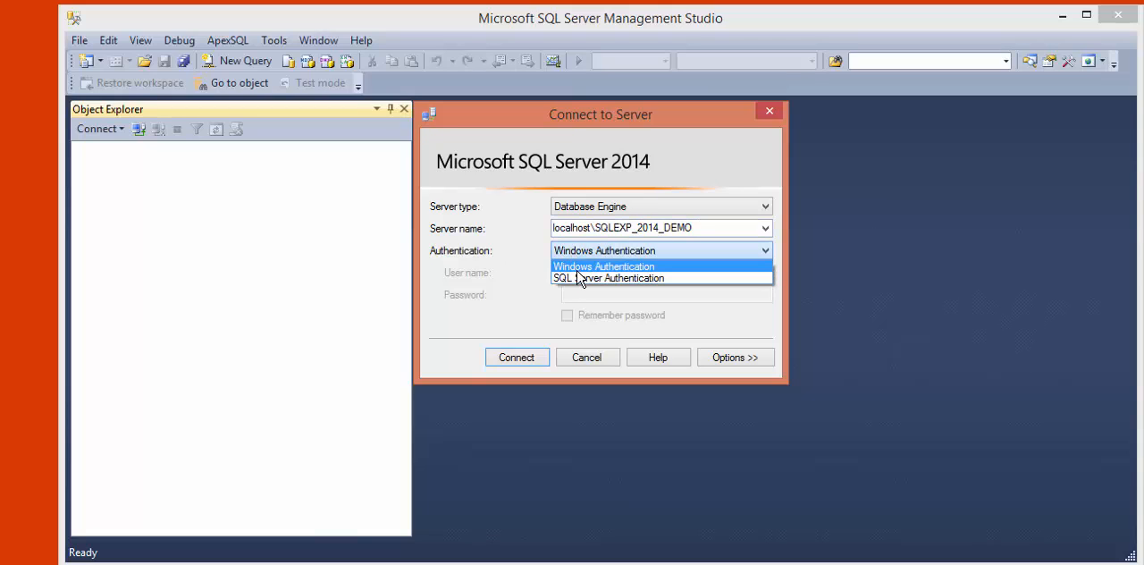
pyautogui.click(579, 278)
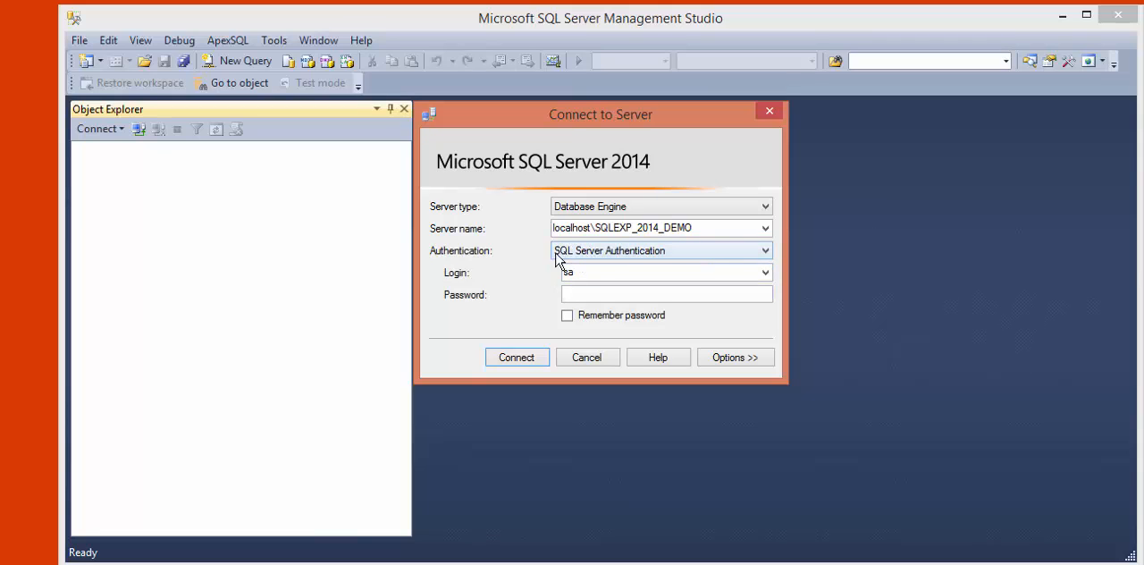
# - Enter the password for the sa login and connect to the server
pyautogui.click(604, 278)
pyautogui.click(598, 272)
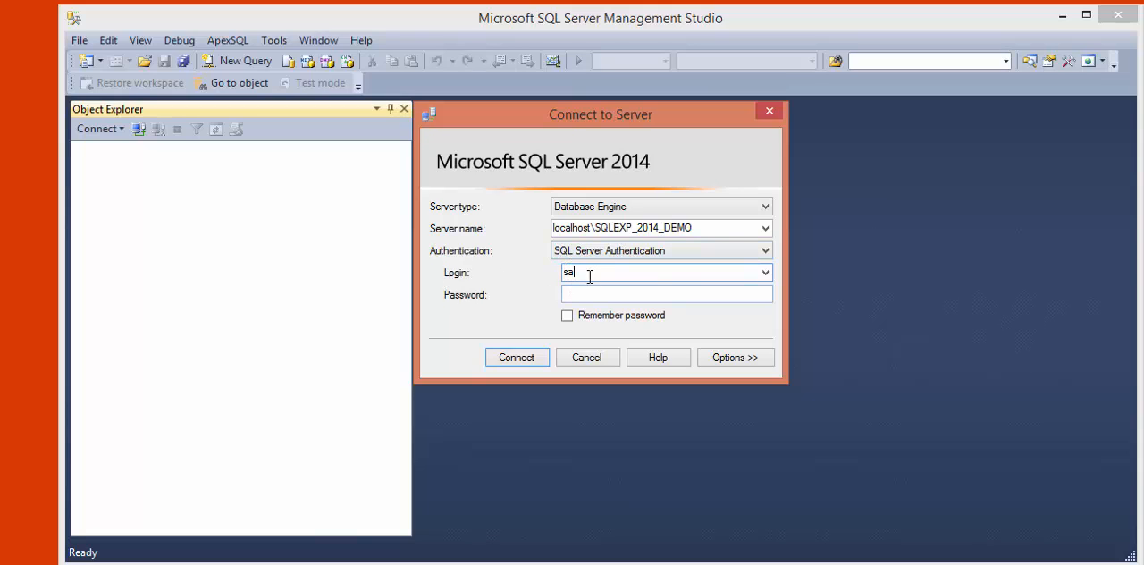
pyautogui.click(583, 298)
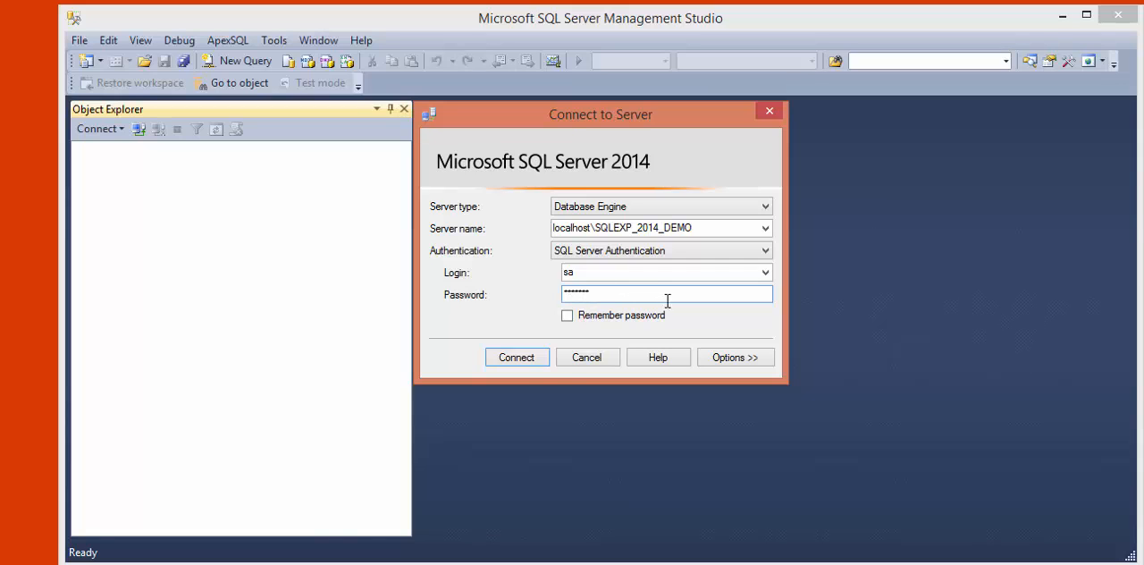
pyautogui.click(523, 361)
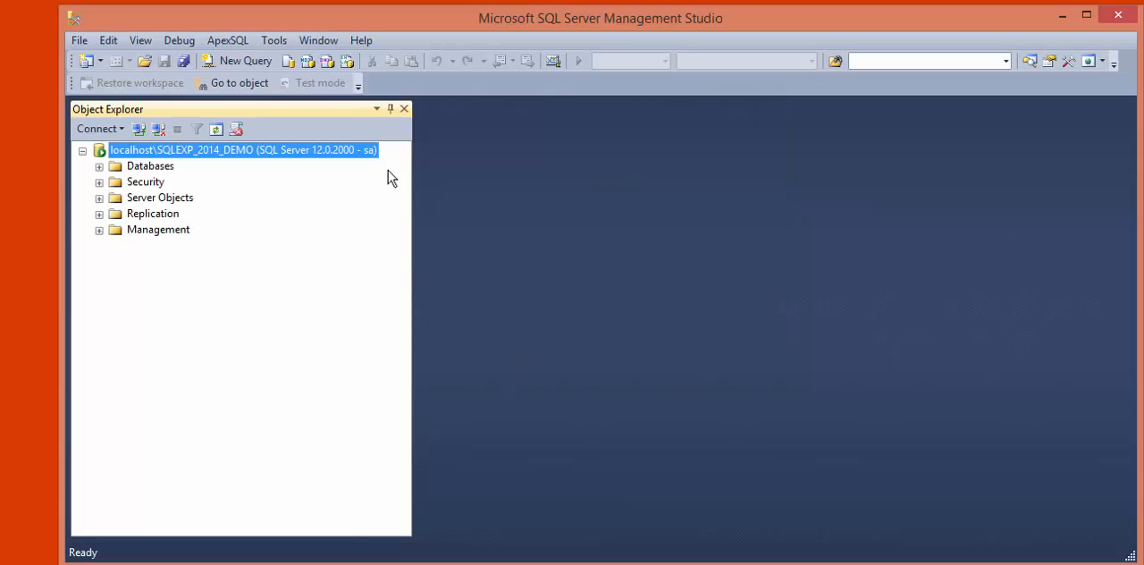